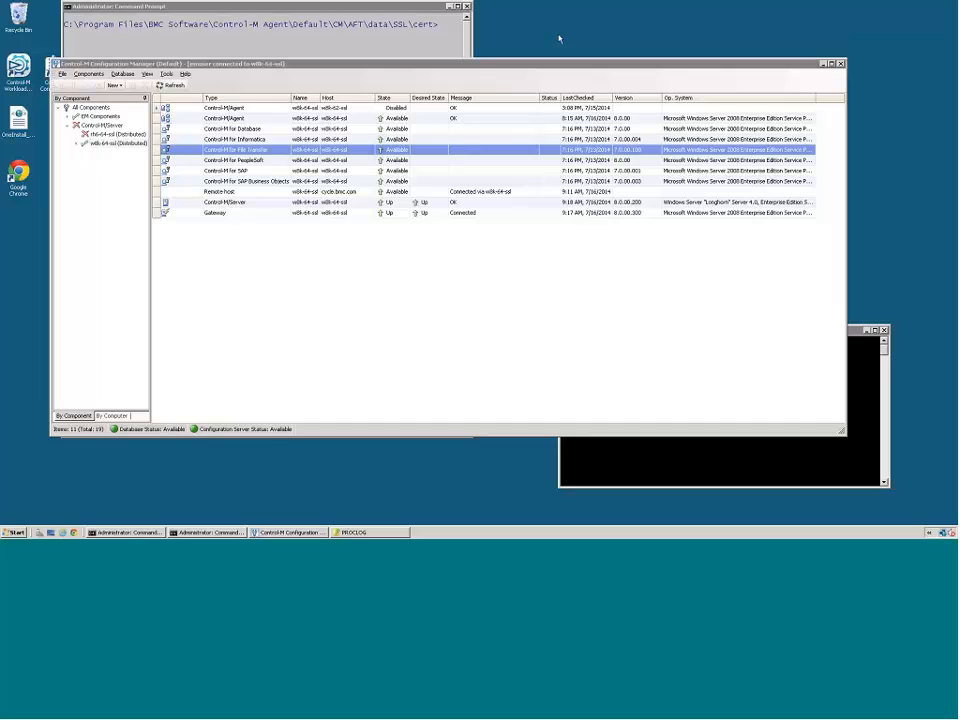
- List the files in the AFT SSL cert directory with the dir command
drag(367, 7, 358, 24)
drag(487, 65, 501, 76)
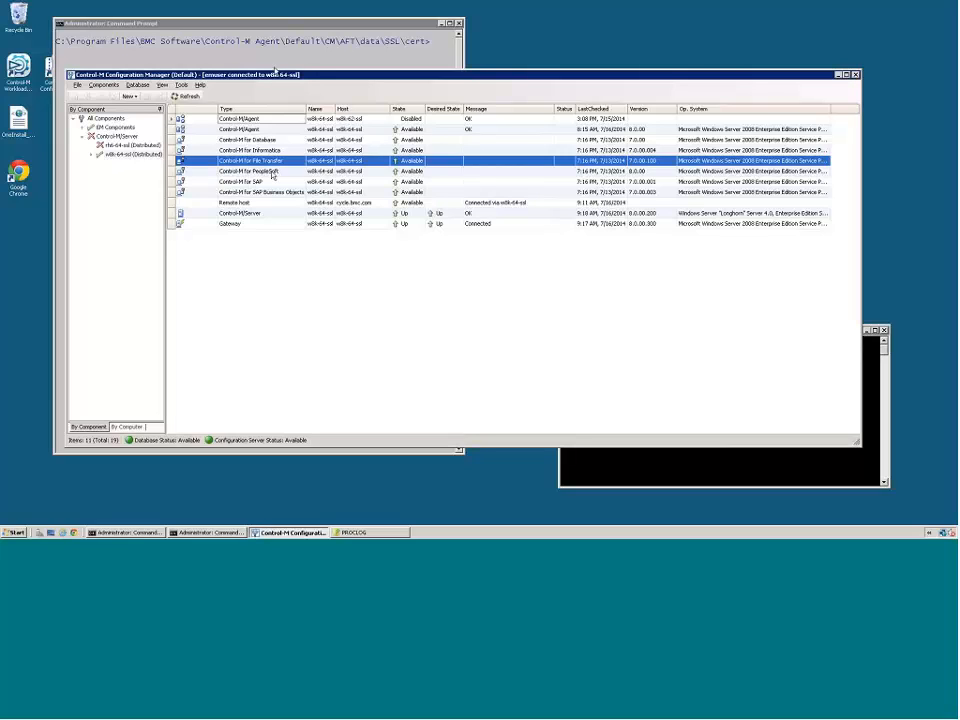
click(278, 57)
text(d)
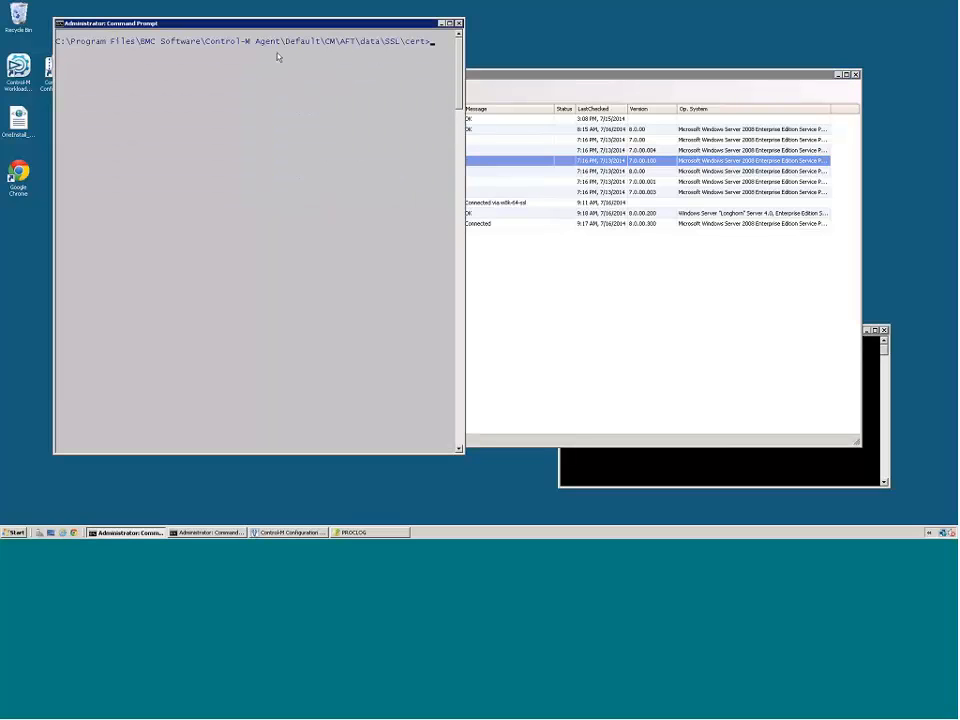
text(ir)
key(Return)
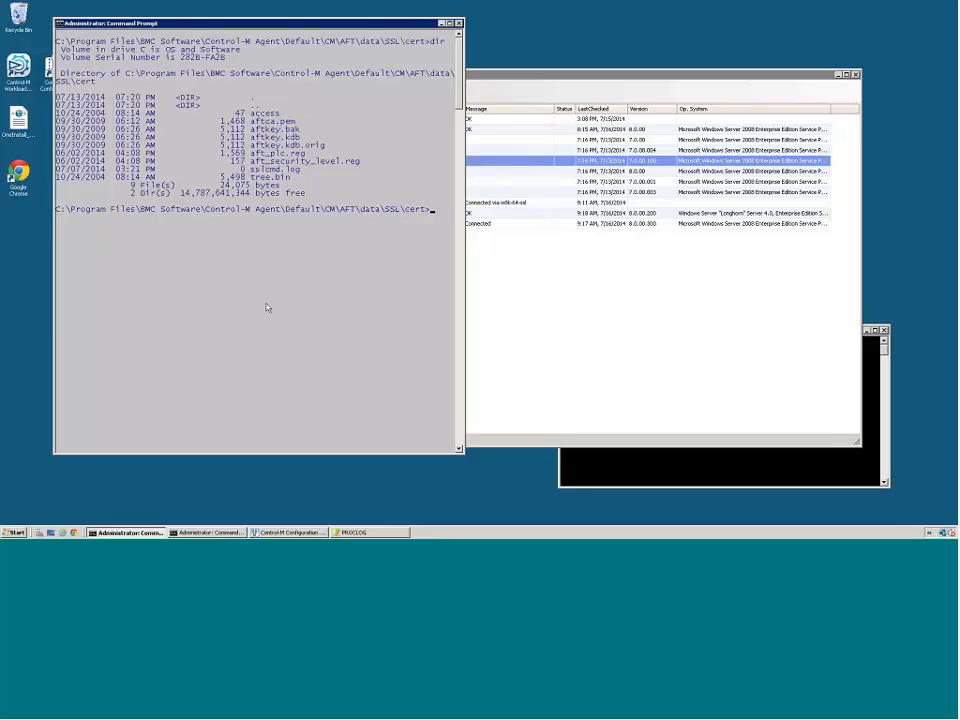
- Open the key database by running sslcmd -k aftkey.kdb and entering the key file password
text(sslcmd -k aftkey.kdb)
key(Return)
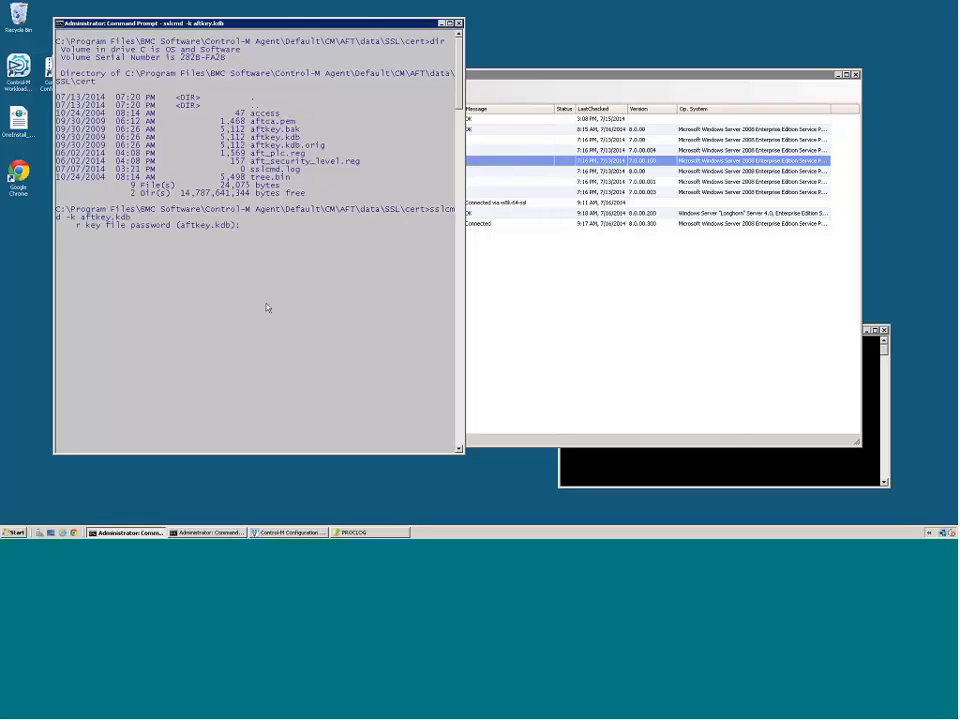
text(***)
key(Return)
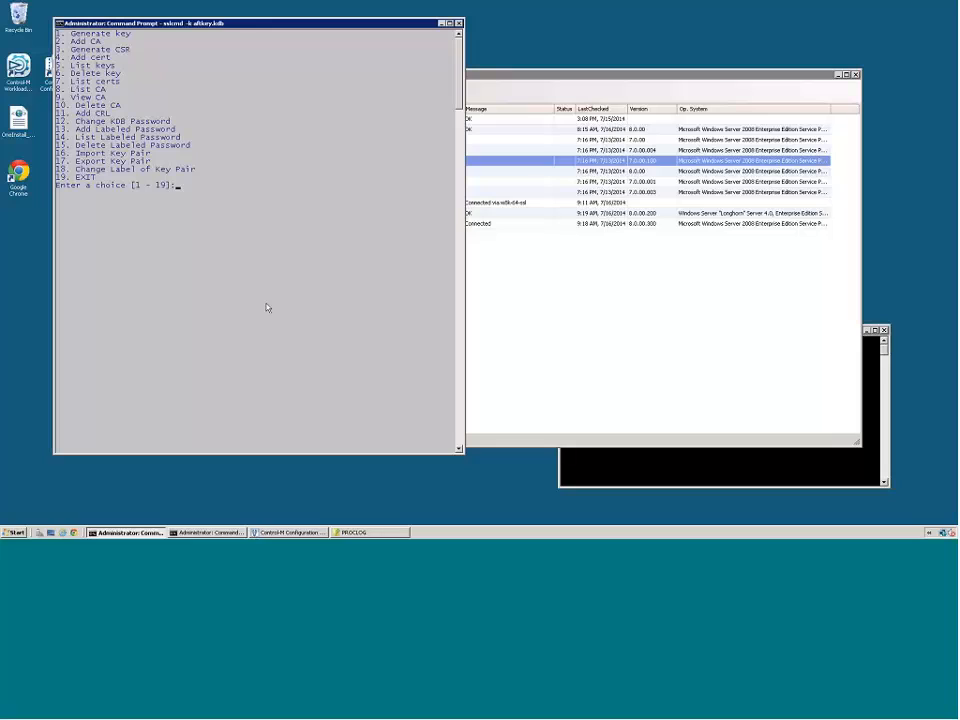
- List the keys in the aftkey.kdb database with option 5 and return to the sslcmd choices
text(5)
key(Return)
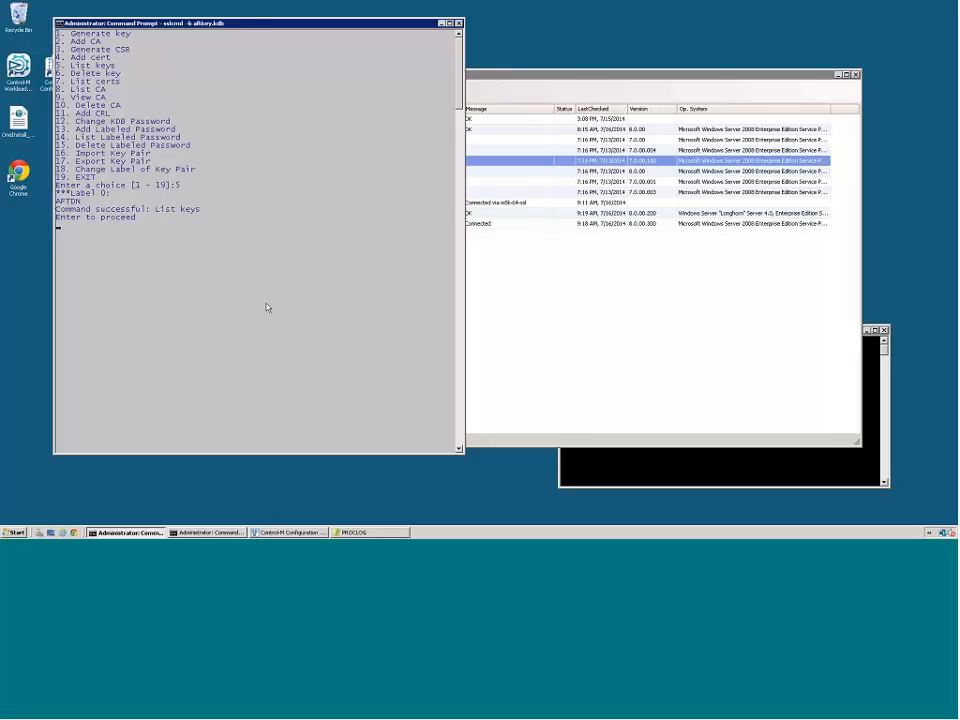
key(Return)
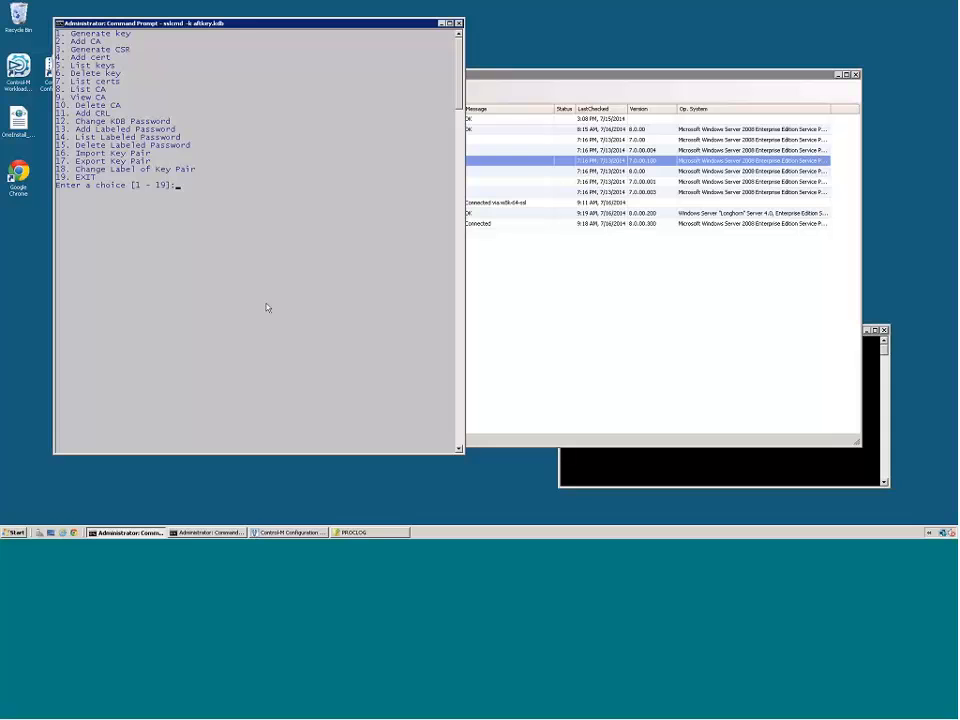
- List the certificates in aftkey.kdb with option 7 and review their subjects, issuers and validity dates
text(7)
key(Return)
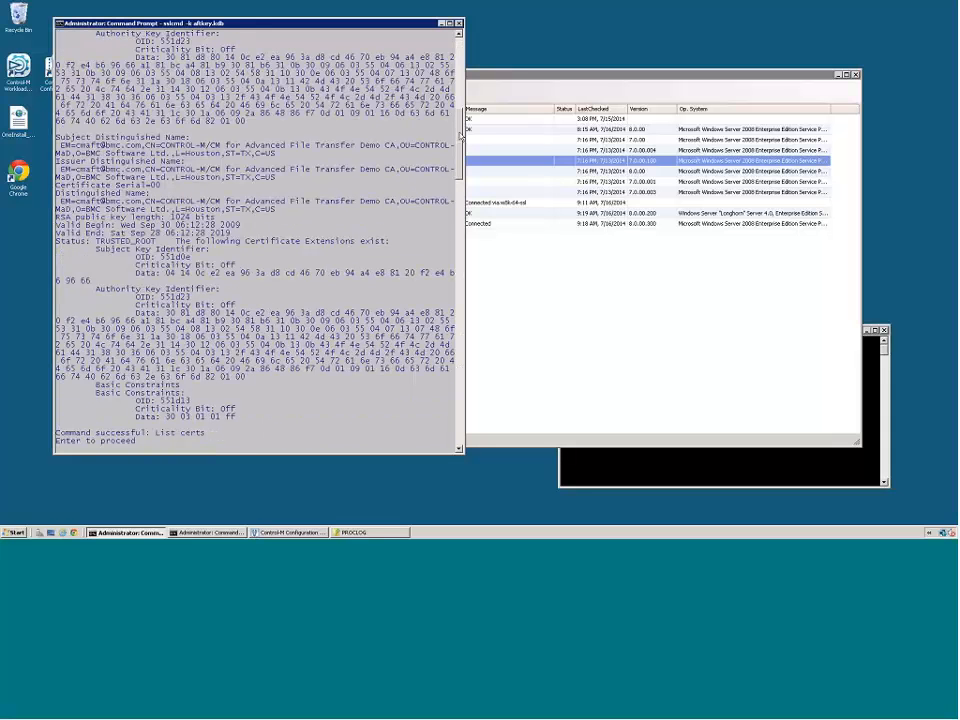
drag(461, 135, 462, 94)
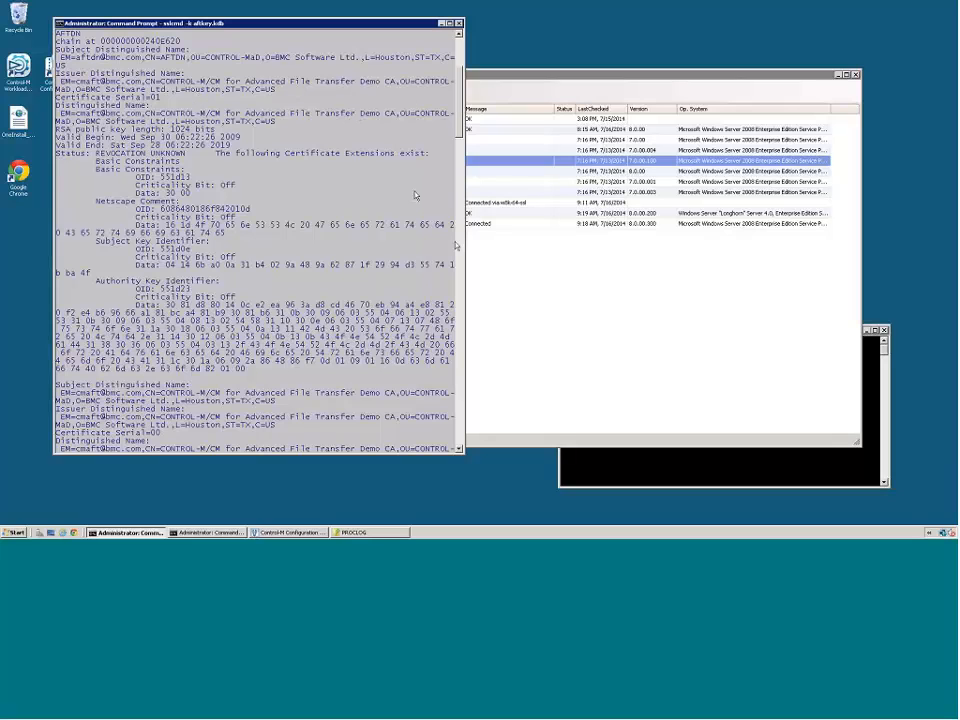
scroll(464, 140, down, 1)
scroll(195, 335, down, 3)
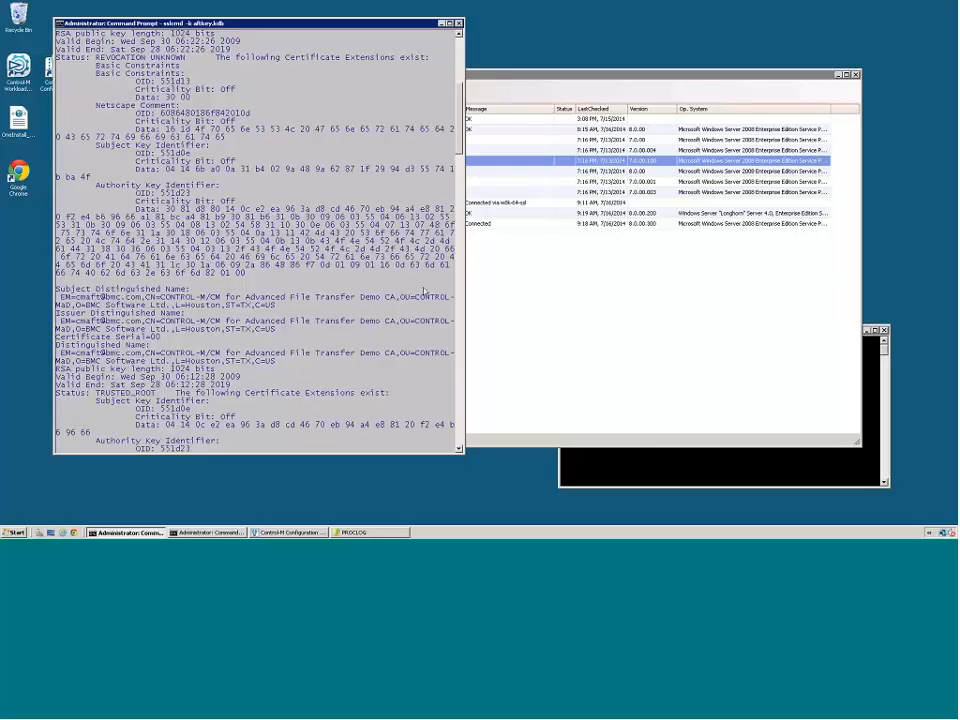
key(Return)
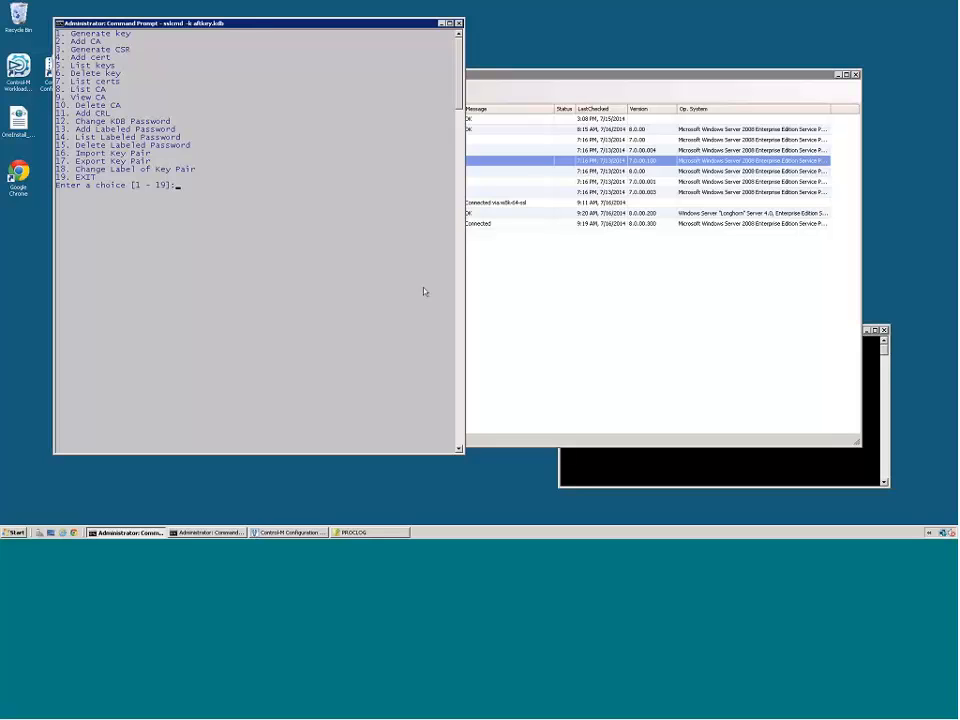
- List the certificate authorities in aftkey.kdb with option 8 and return to the sslcmd choices
text(8)
key(Return)
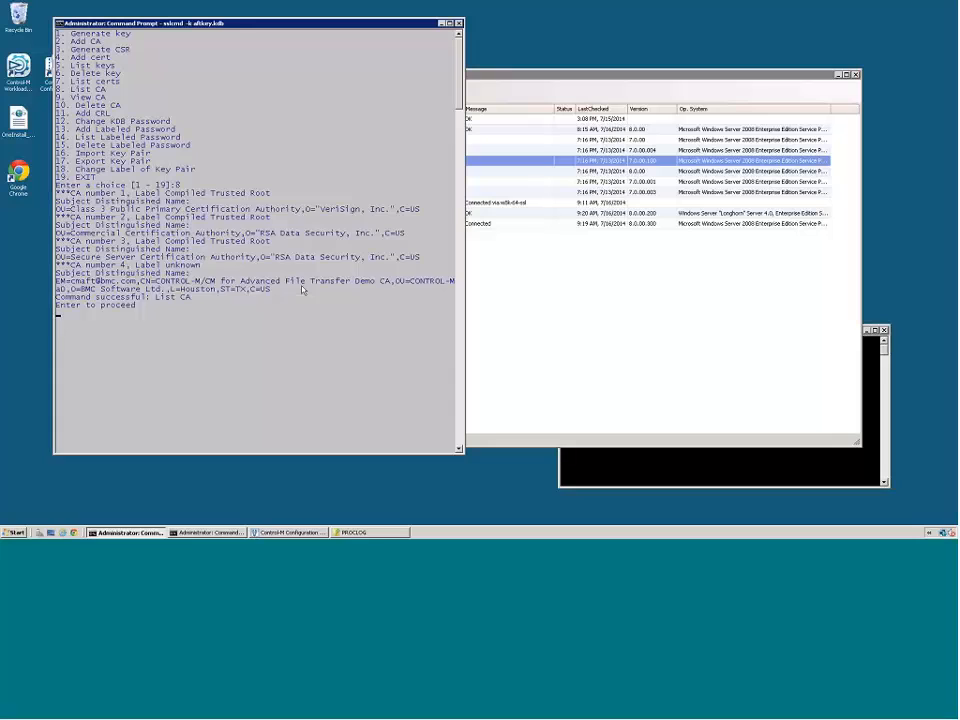
key(Return)
- Switch to Control-M Configuration Manager, check the SSL Debug trace setting in the Control-M for File Transfer configuration, and accept the configuration
click(506, 313)
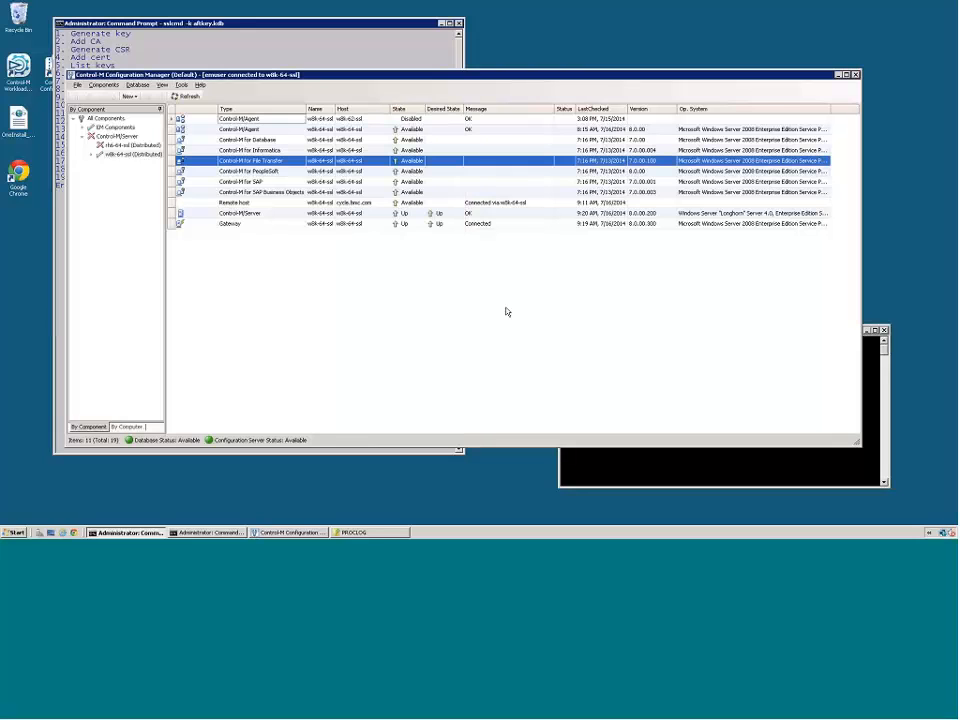
right_click(355, 161)
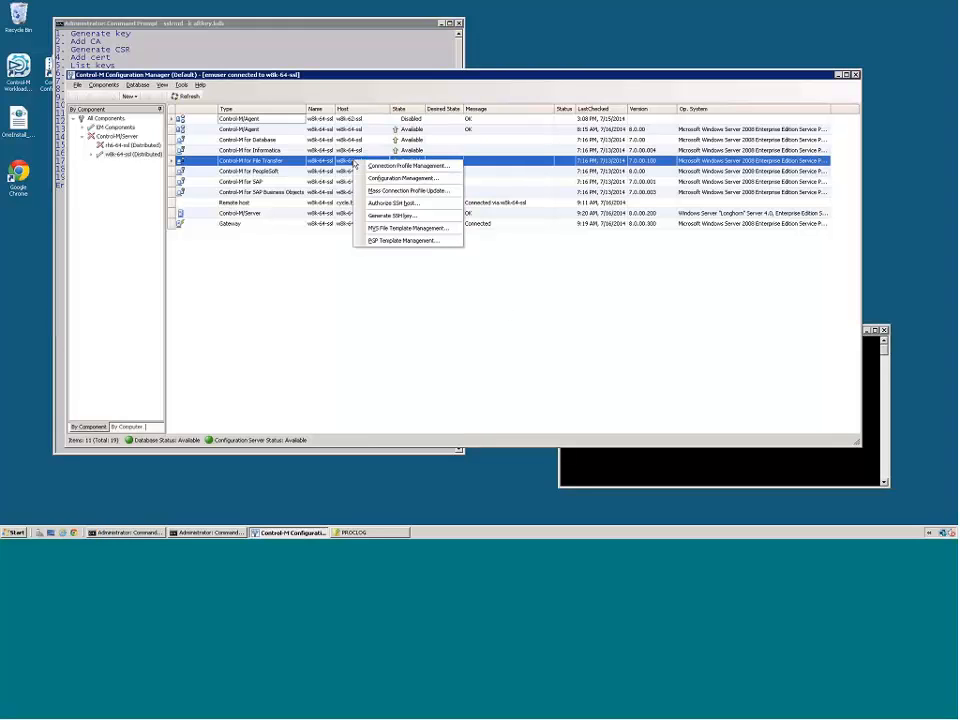
click(405, 179)
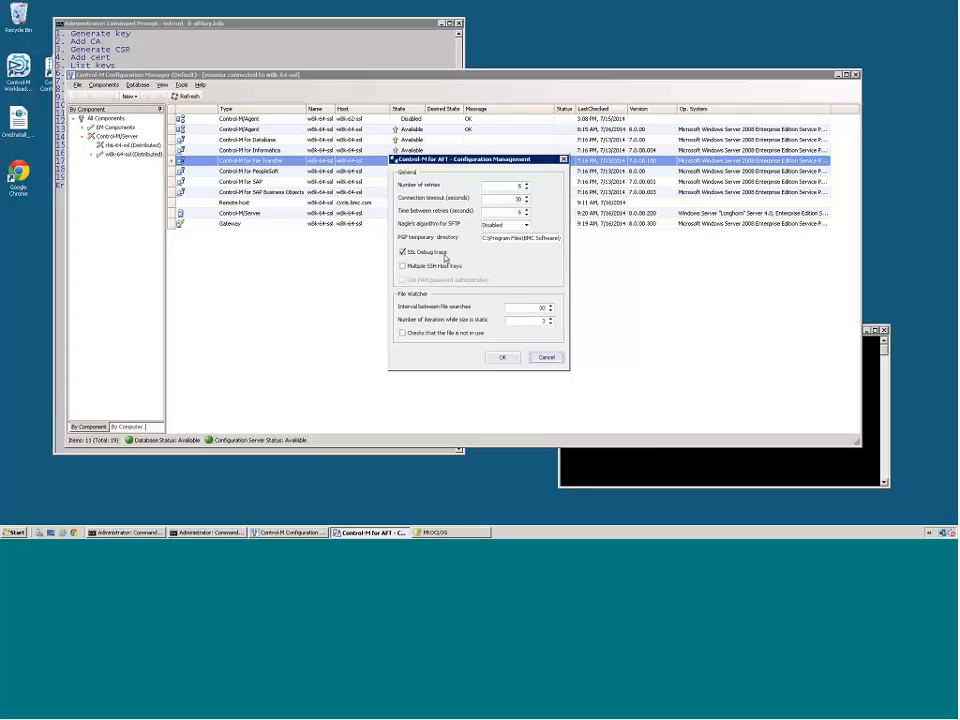
click(501, 359)
key(Return)
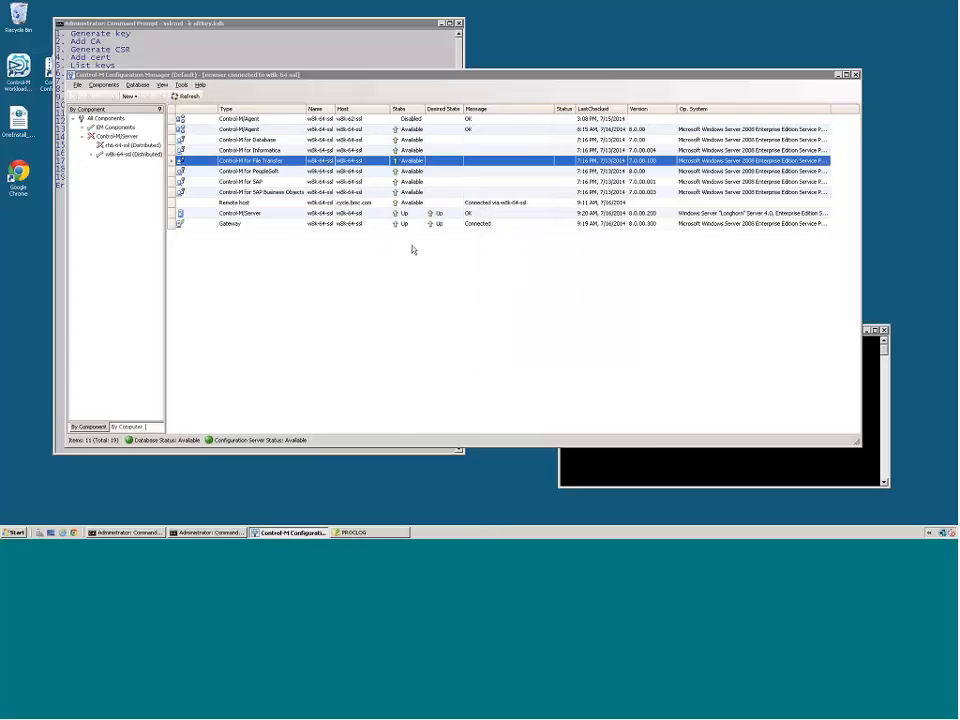
- Open the V8SSL_Test connection profile of Control-M for File Transfer, show Host2's advanced FTP settings, and test the profile
right_click(276, 164)
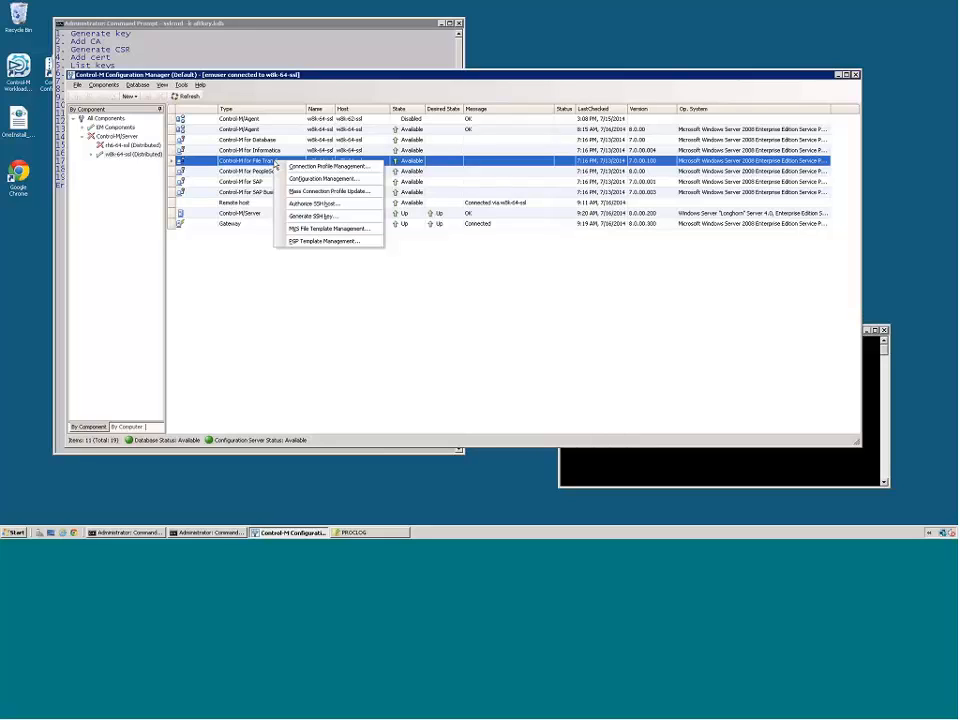
click(295, 167)
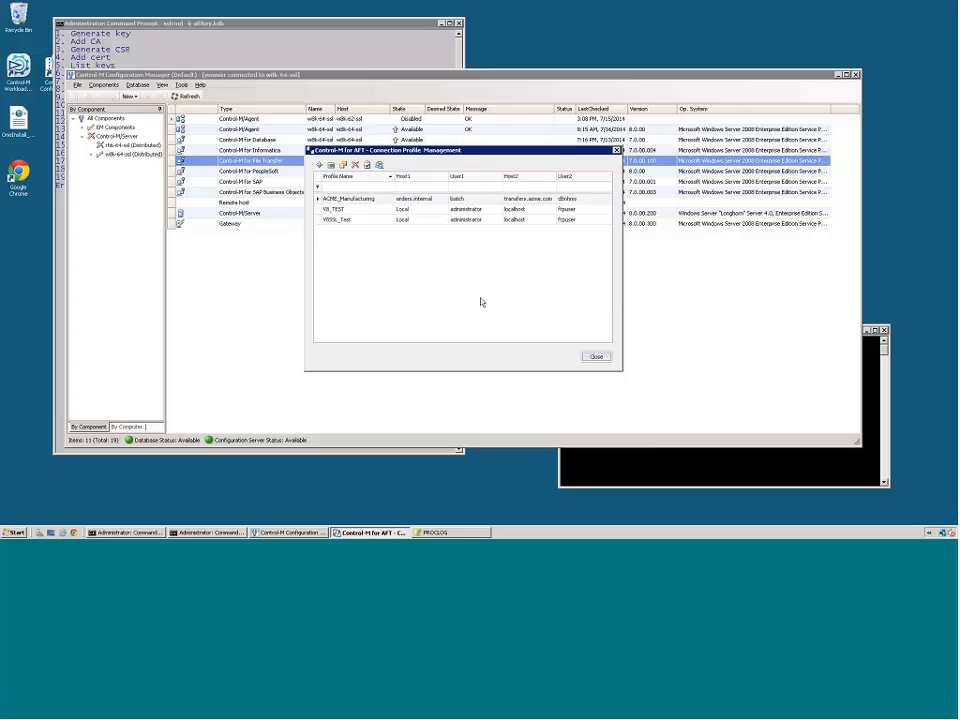
double_click(341, 220)
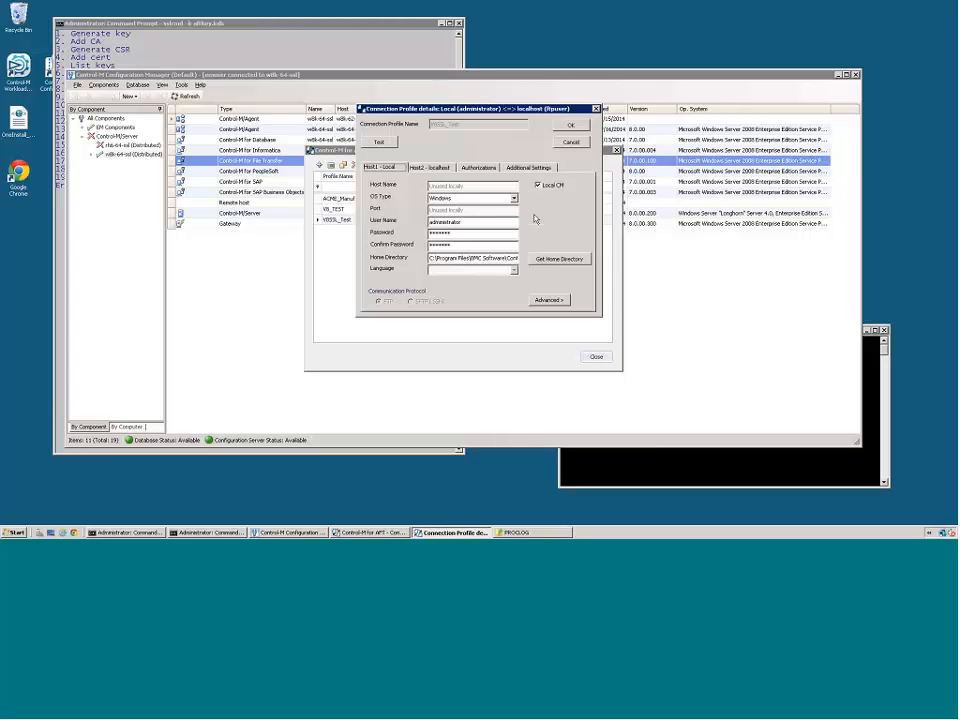
click(439, 168)
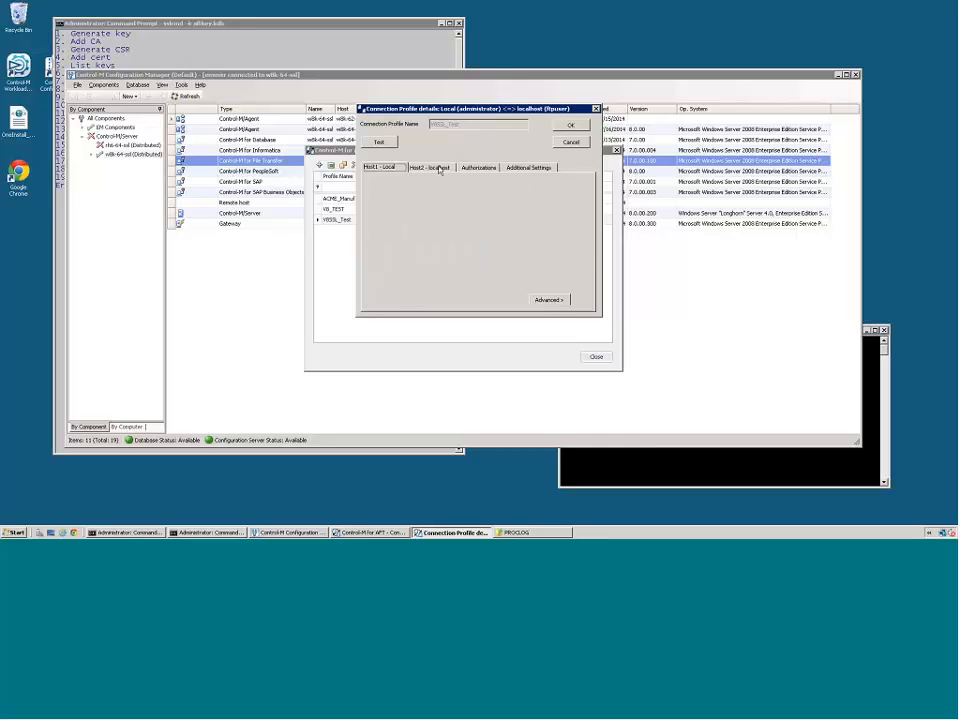
click(535, 298)
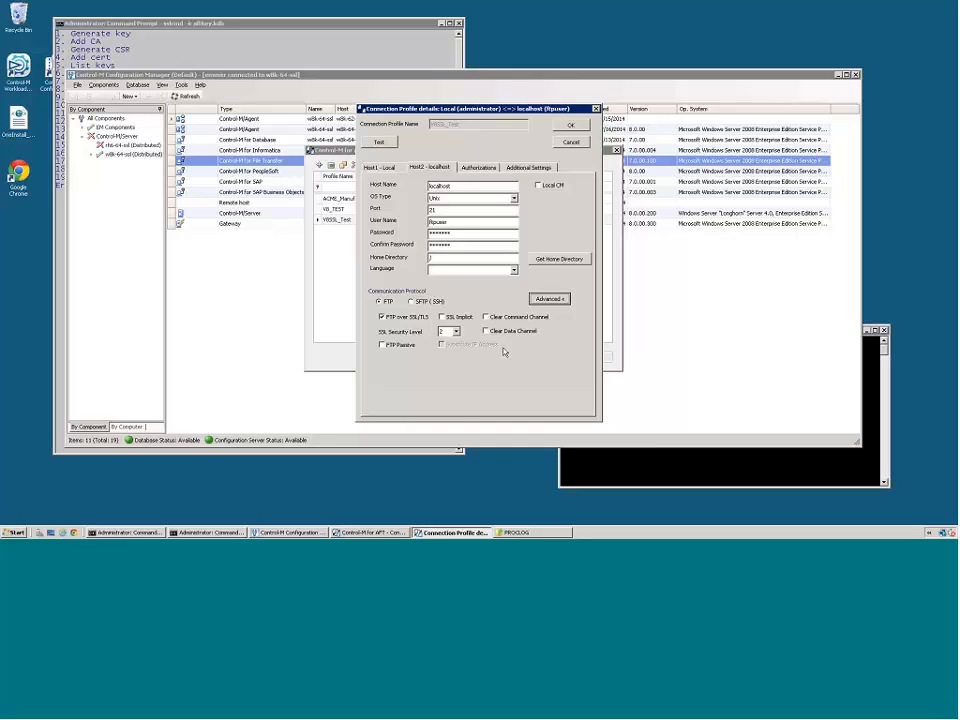
click(379, 142)
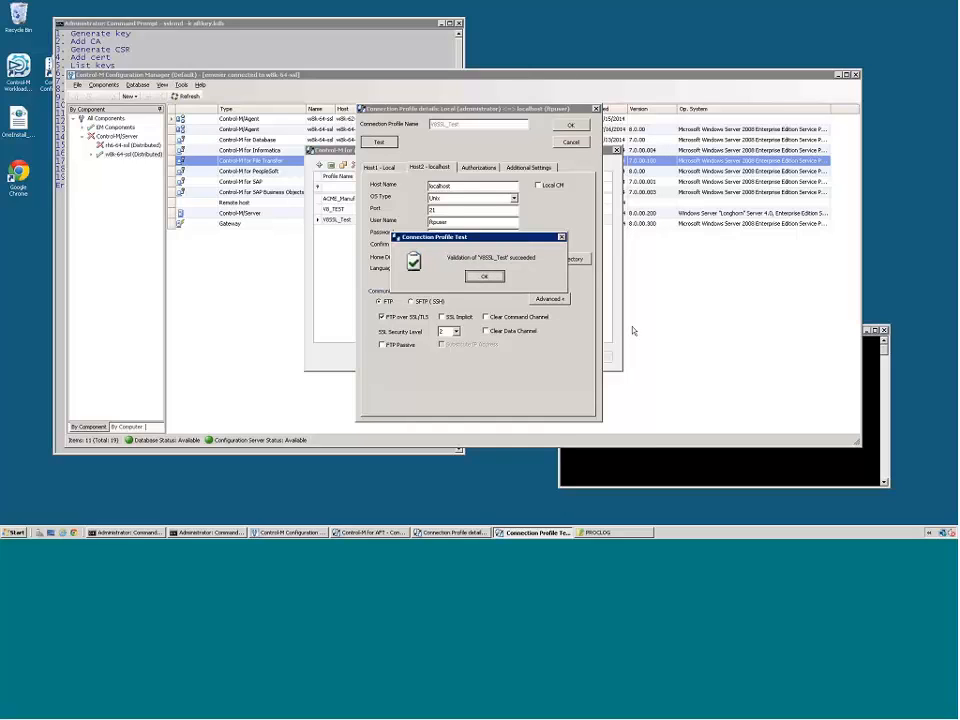
key(Return)
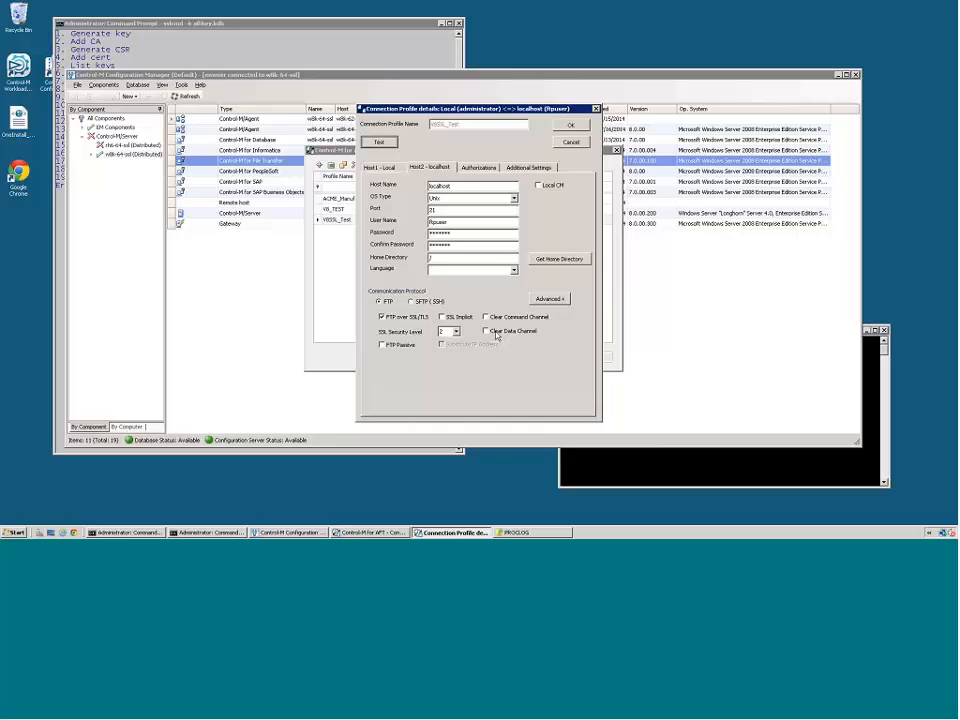
- Set Host2's SSL Security Level to 3 and test the V8SSL_Test connection profile
click(383, 344)
click(401, 345)
click(456, 331)
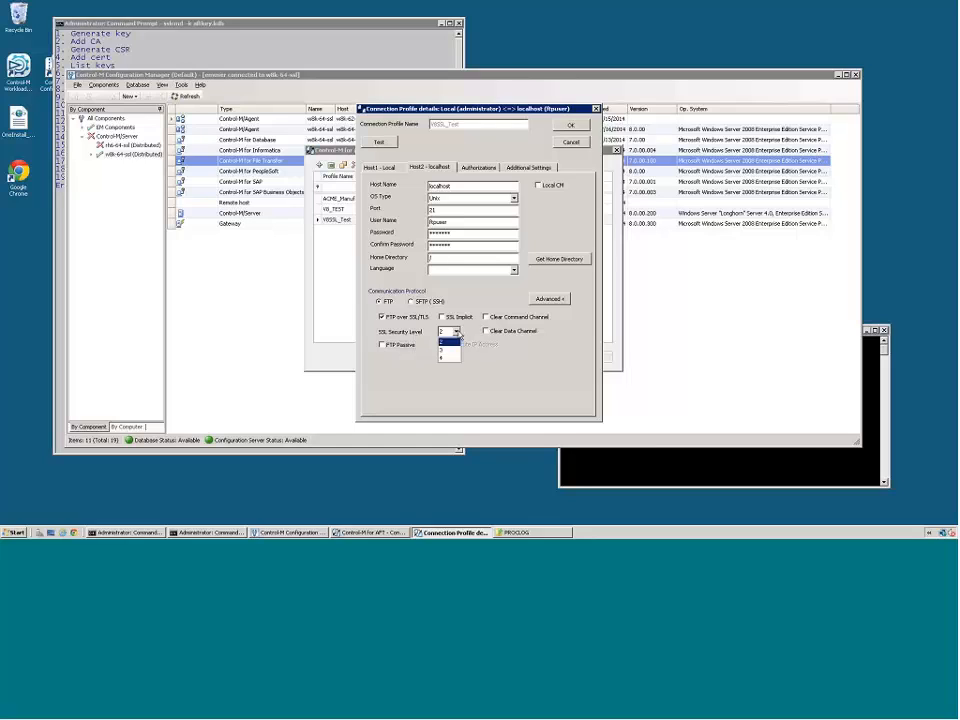
click(443, 350)
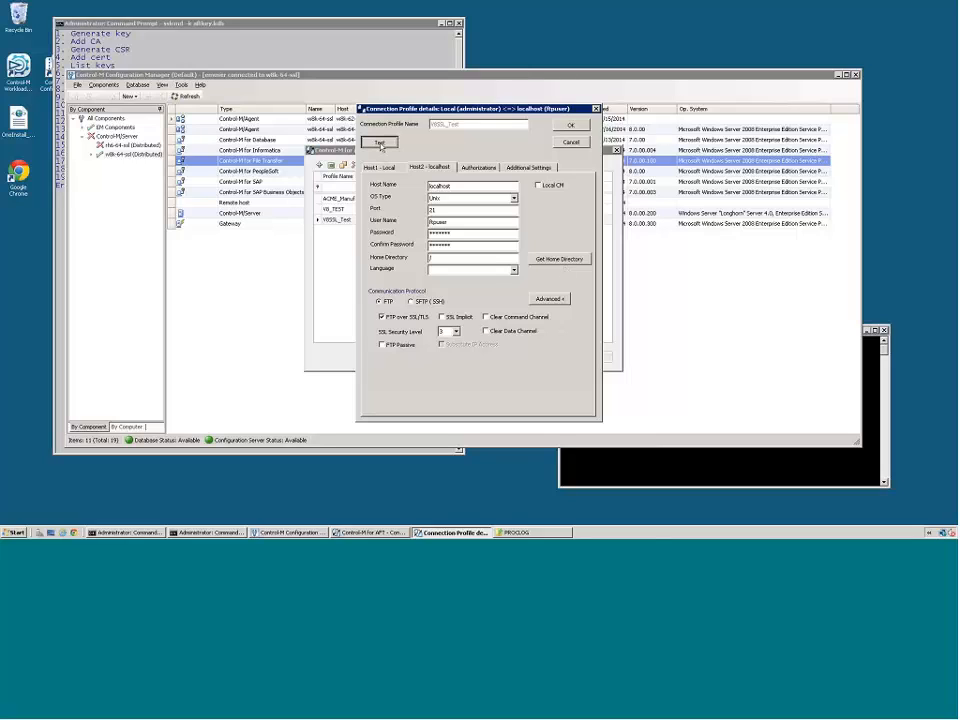
click(379, 143)
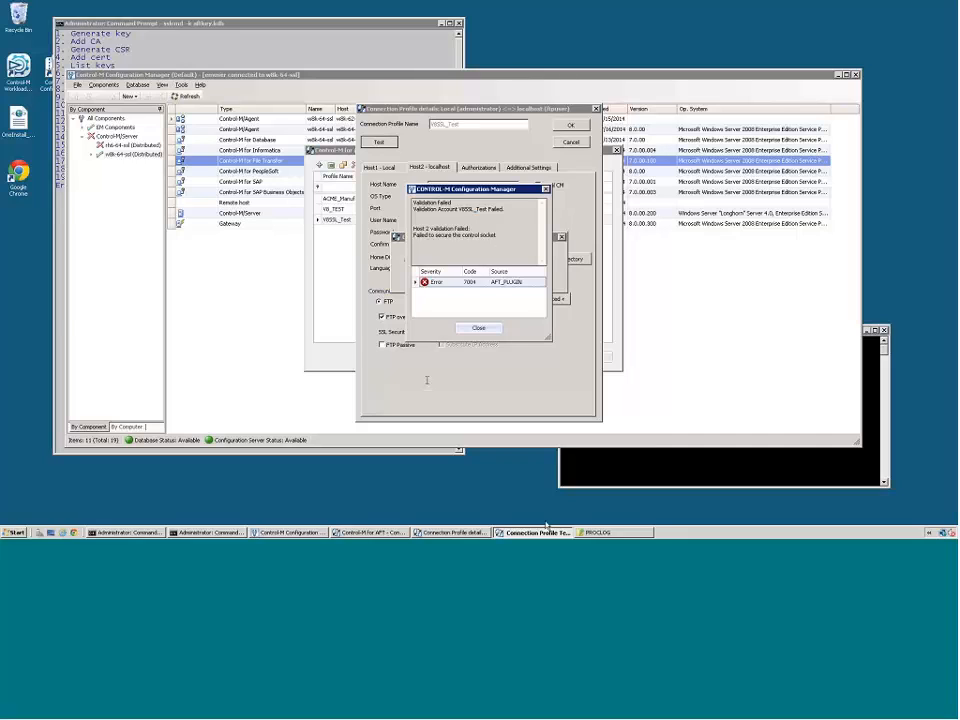
- Dismiss the validation message and open the AFT_SSL log from the PROCLOG folder in Notepad
click(597, 532)
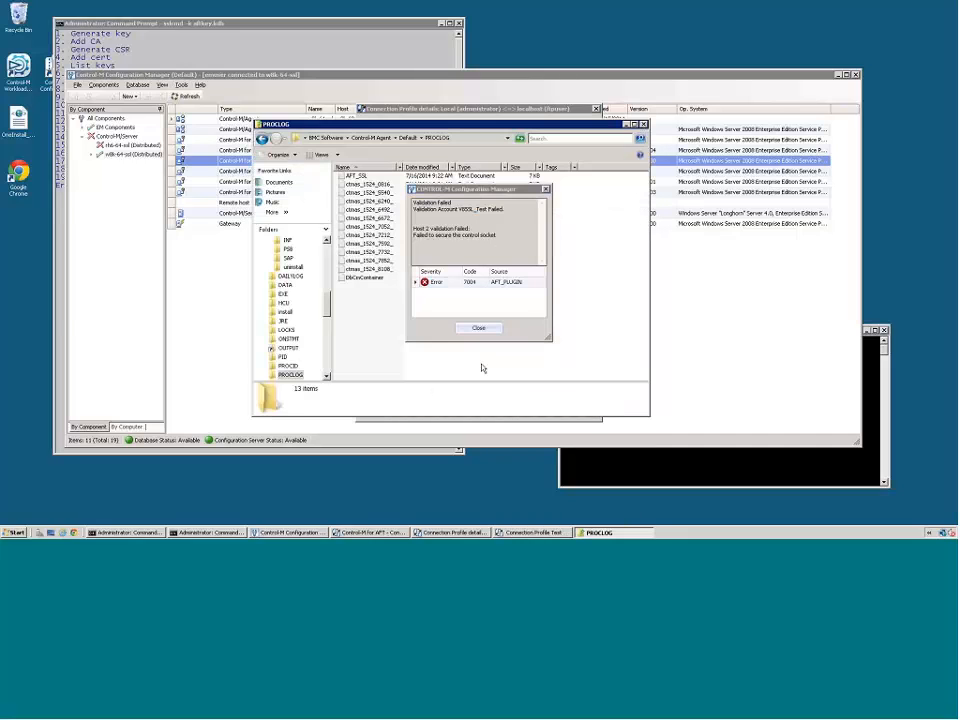
click(484, 332)
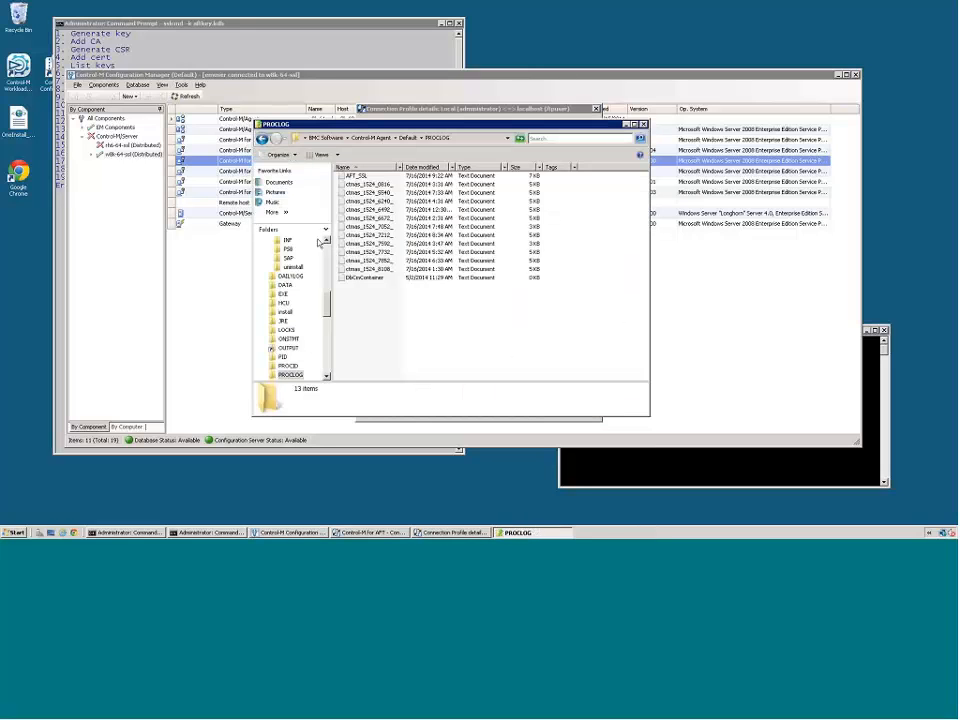
double_click(352, 177)
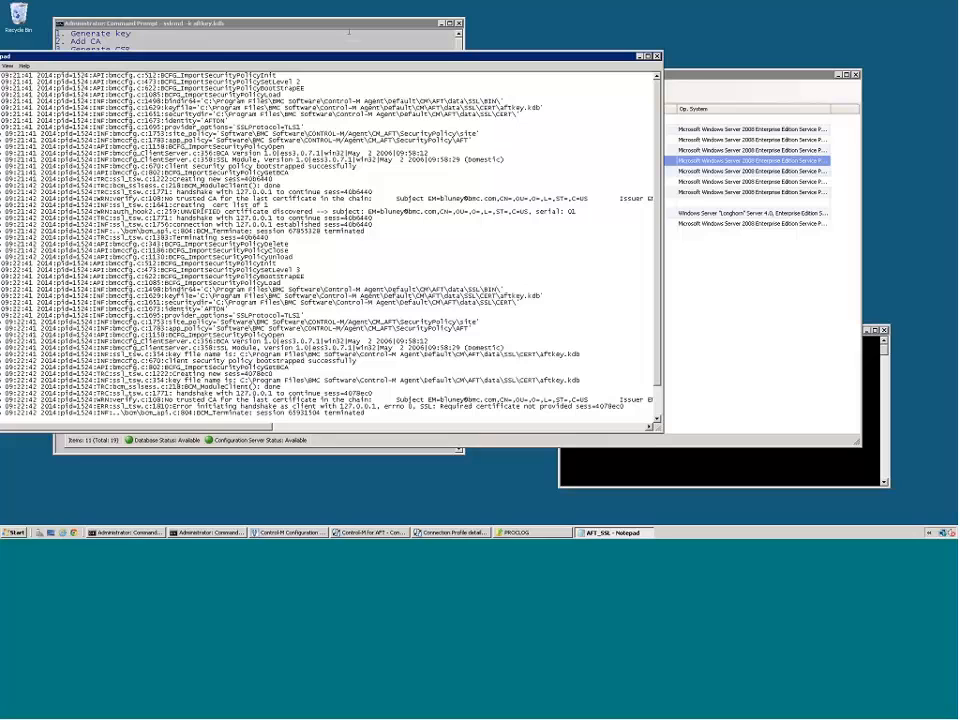
drag(349, 57, 478, 18)
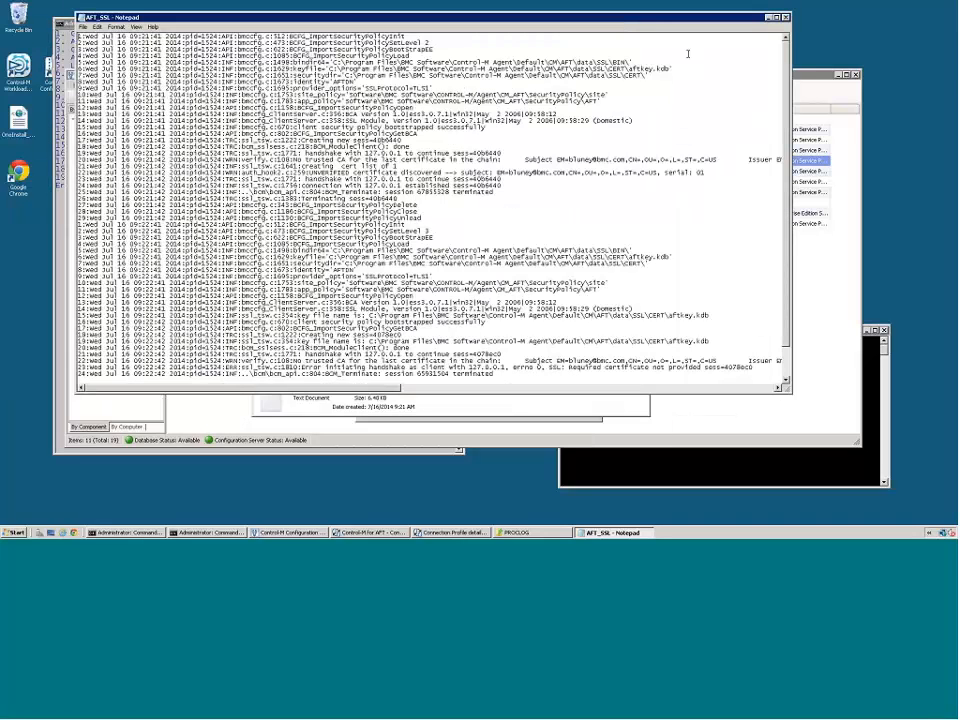
- Examine the AFT_SSL log, highlighting the first security level entry and the SSL handshake error
drag(334, 43, 430, 43)
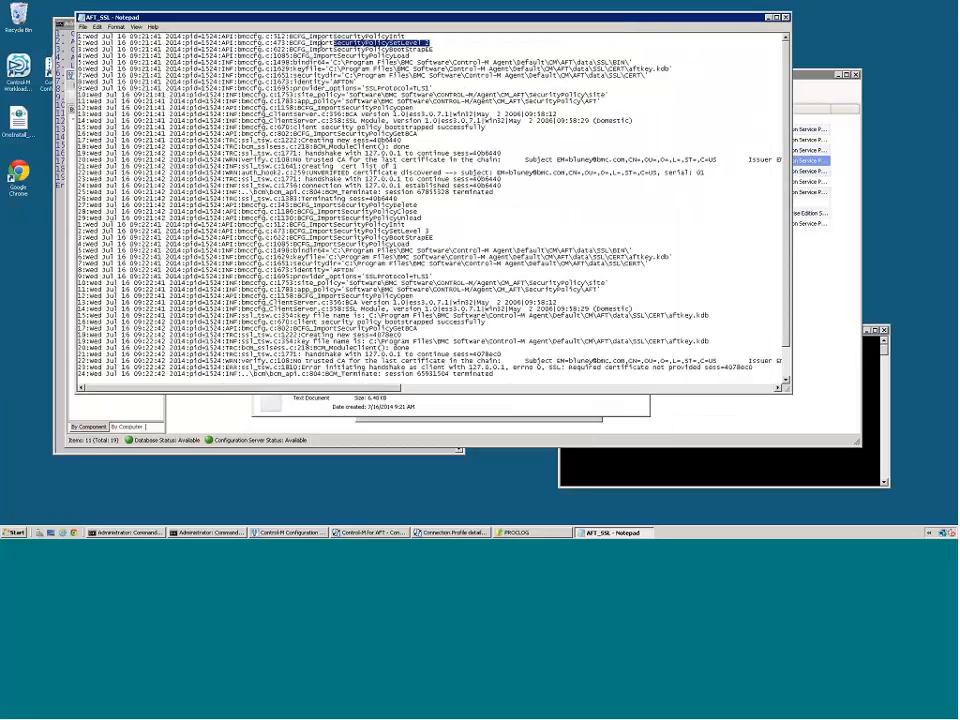
drag(322, 43, 286, 43)
scroll(779, 231, down, 2)
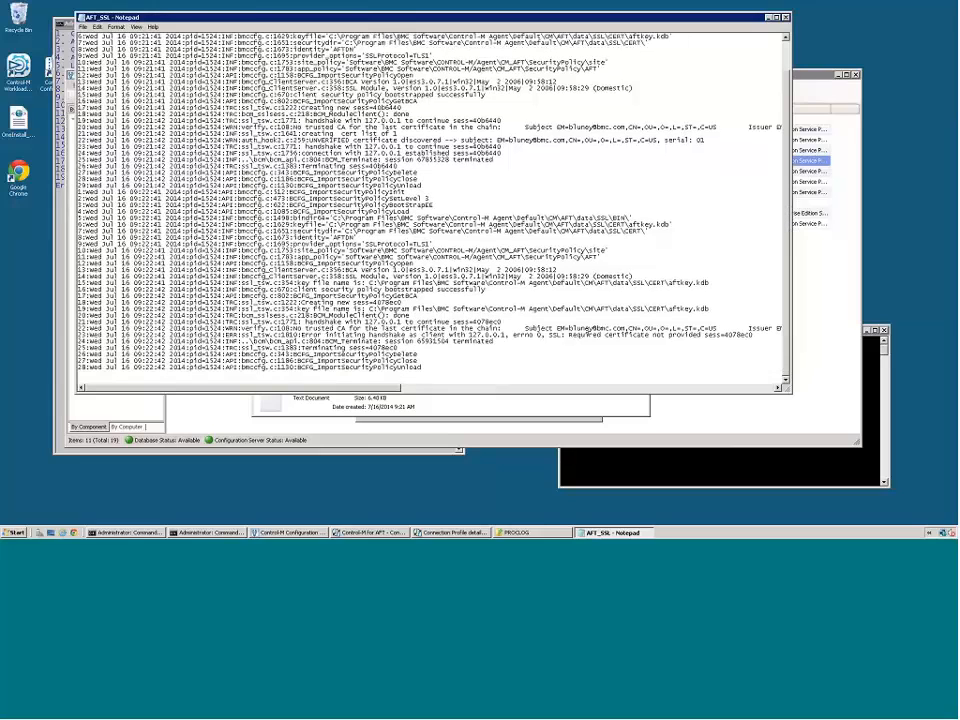
drag(571, 335, 744, 335)
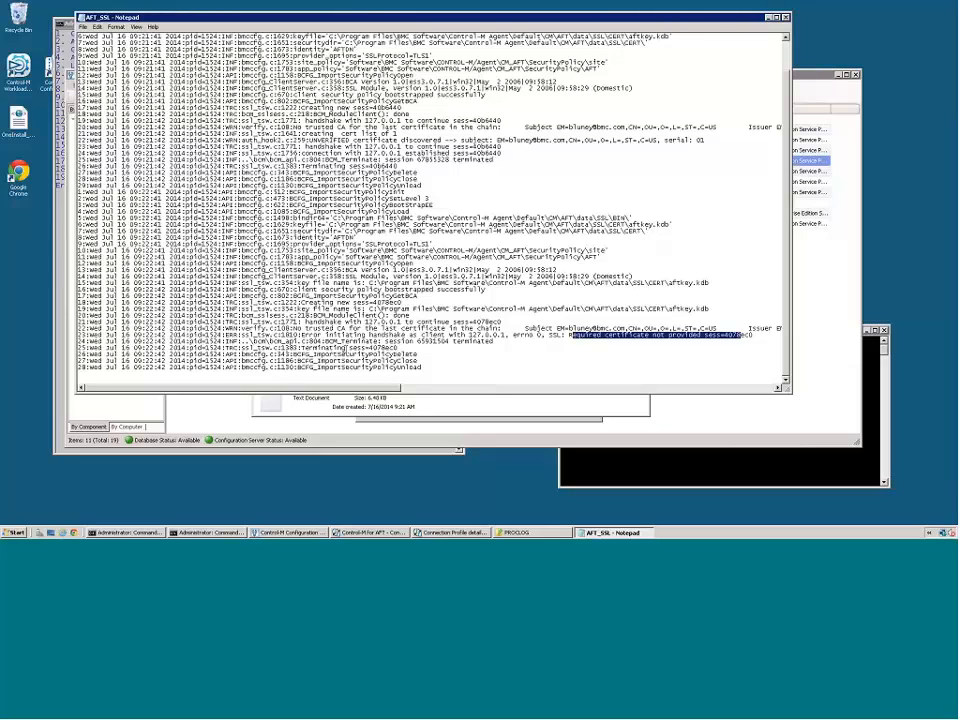
- In the sslcmd session for aftkey.kdb, add the CA certificate file c:\ssl\ca.crt to the key database
click(586, 470)
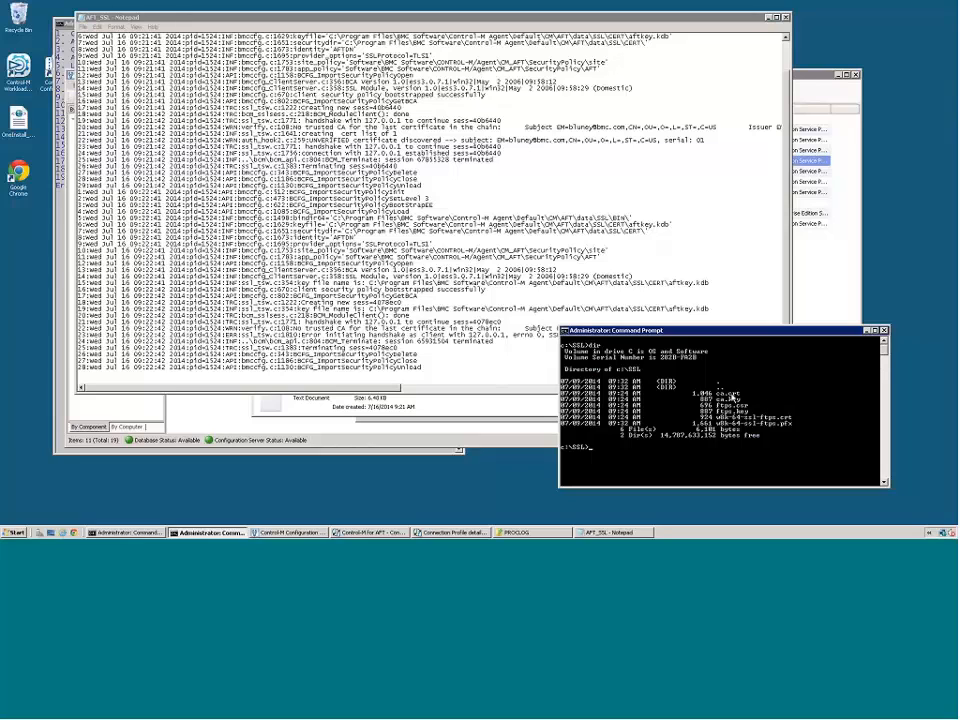
click(58, 50)
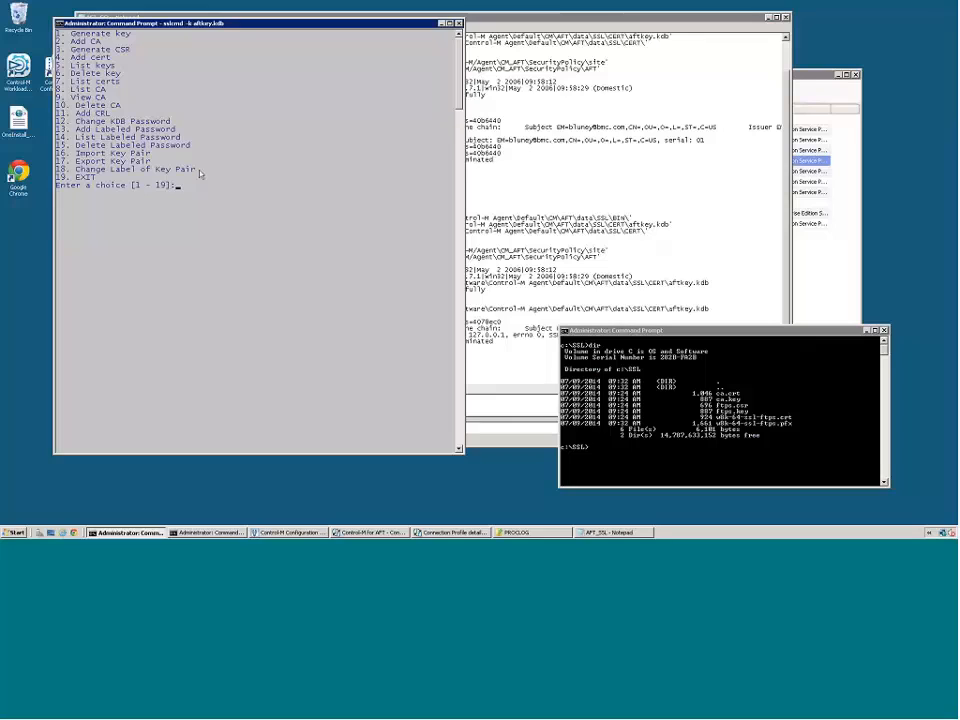
text(2)
key(Return)
text(c:\ssl\ca.)
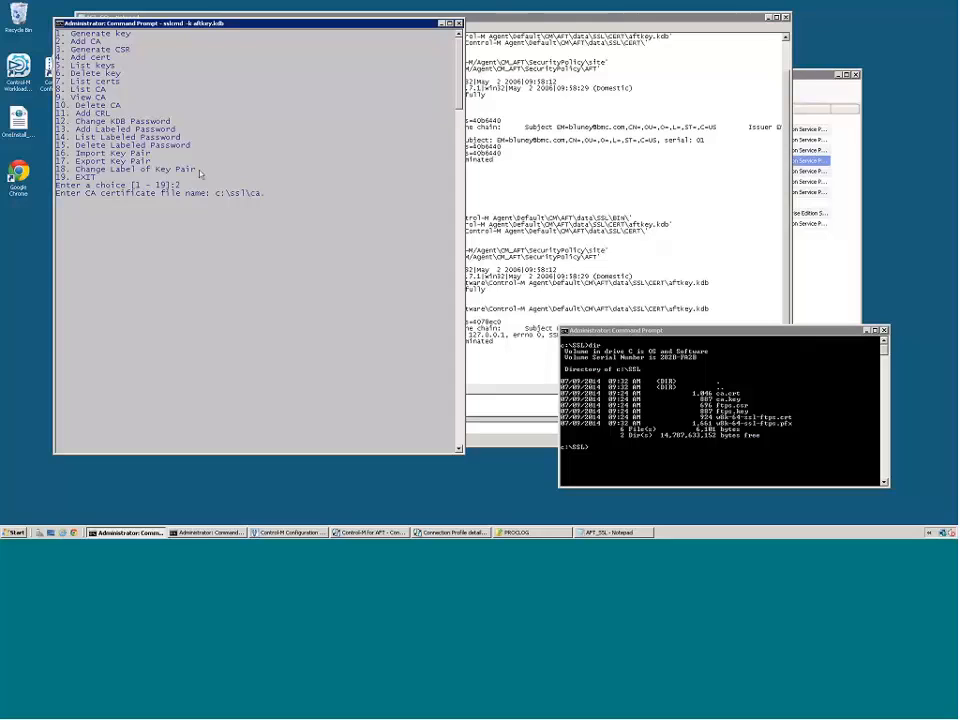
text(crt)
key(Return)
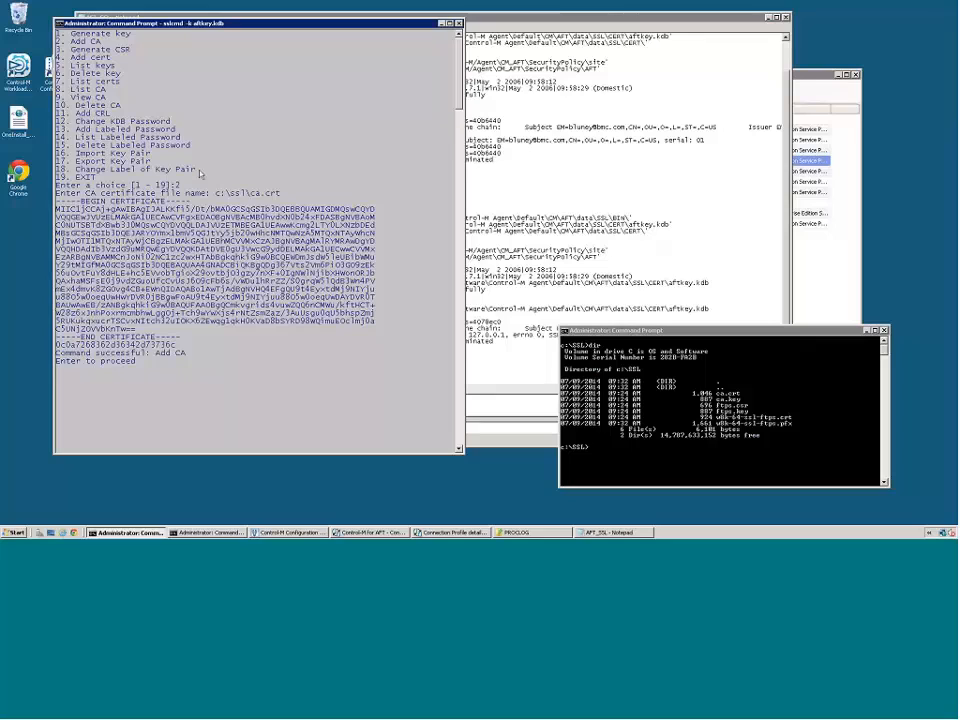
- Display the contents of ca.crt in the c:\SSL command prompt to compare it with the certificate added in sslcmd
click(720, 397)
text(ty)
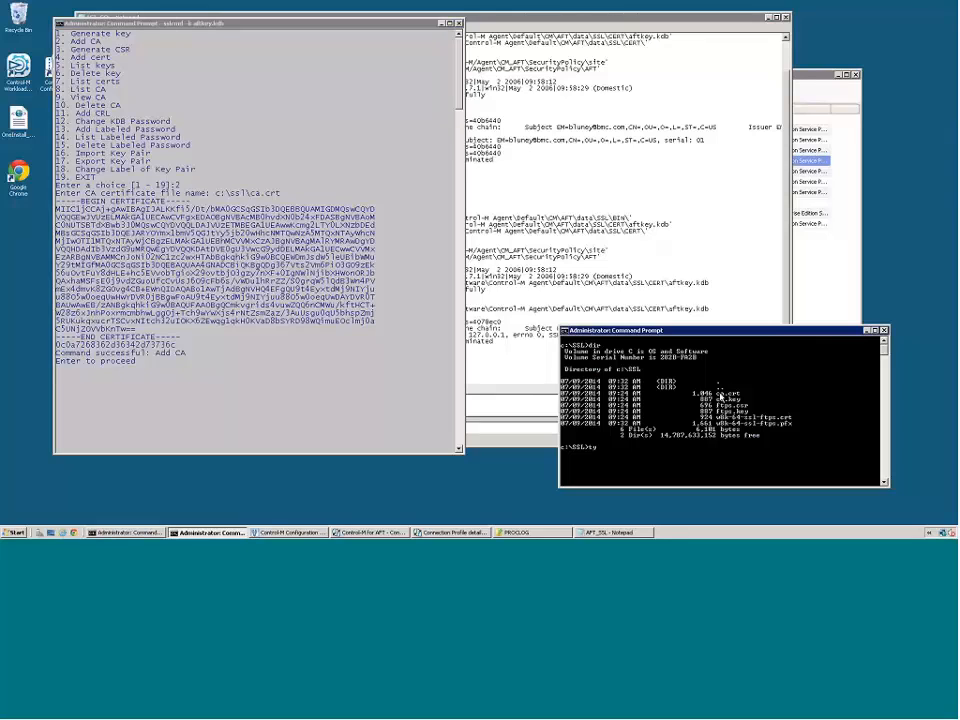
text(pe ca.crt)
key(Return)
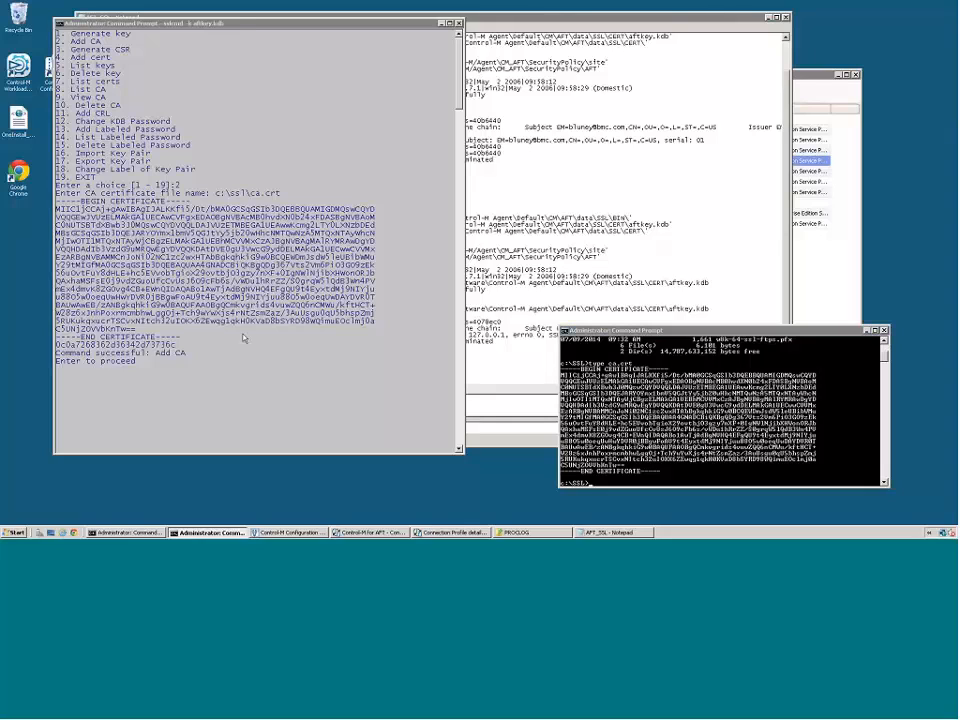
- Return to the sslcmd menu and list the CAs stored in the aftkey.kdb key database
key(Return)
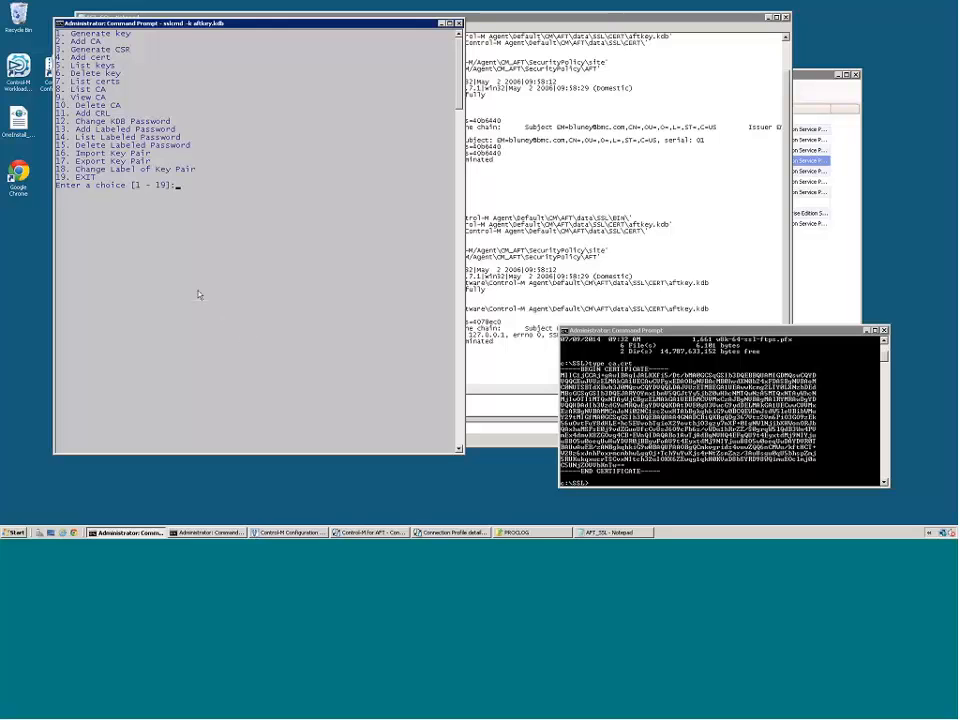
text(8)
key(Return)
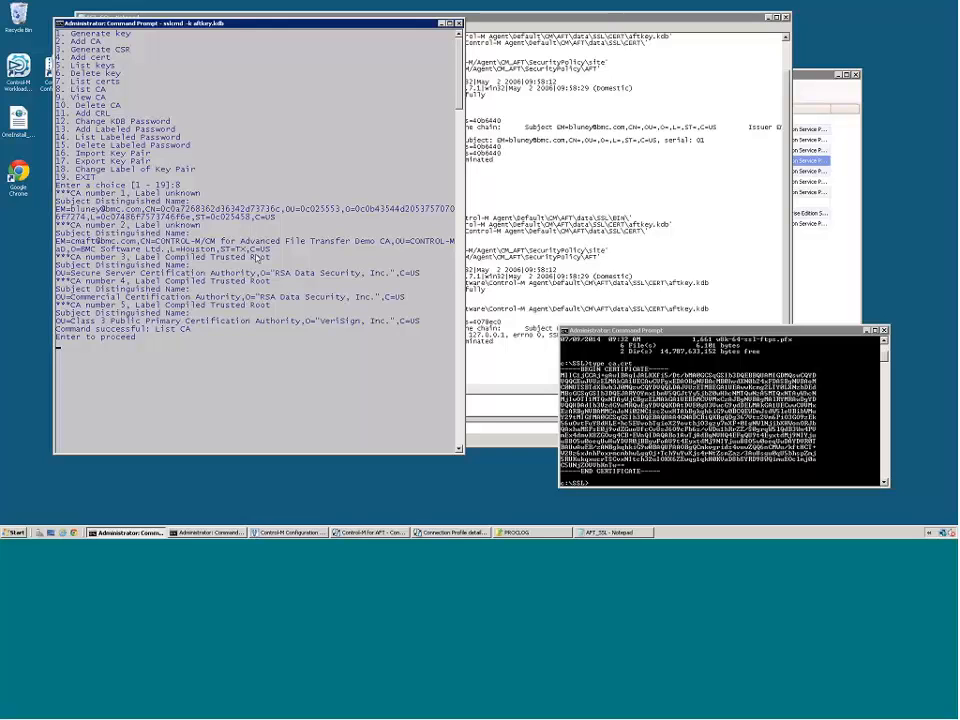
key(Return)
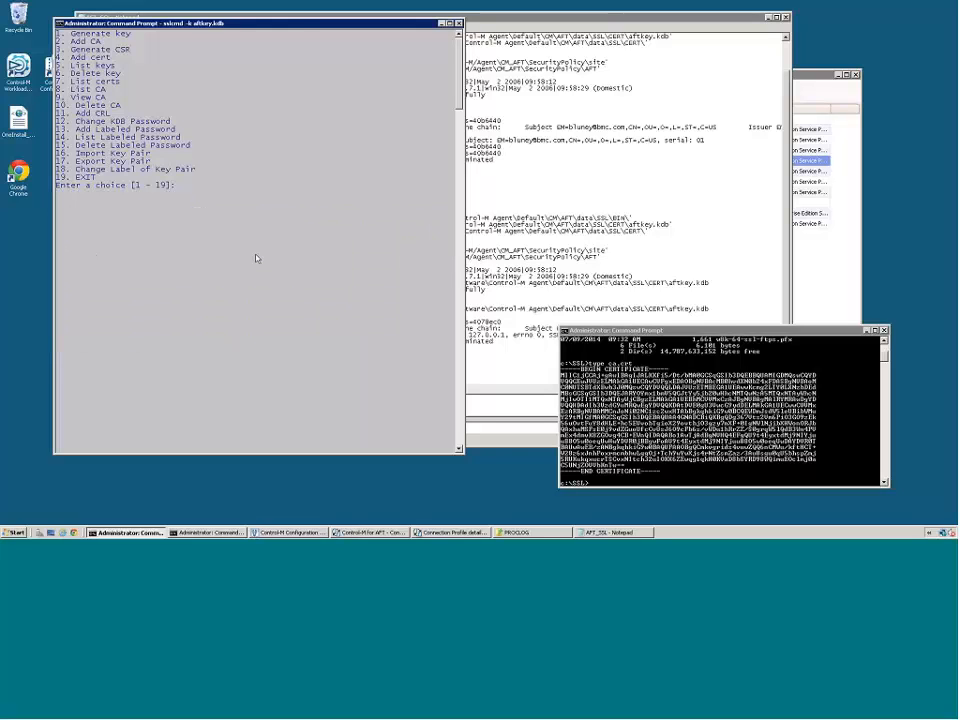
- View the certificate details of CA number 1 in the key database
text(9)
key(Return)
text(1)
key(Return)
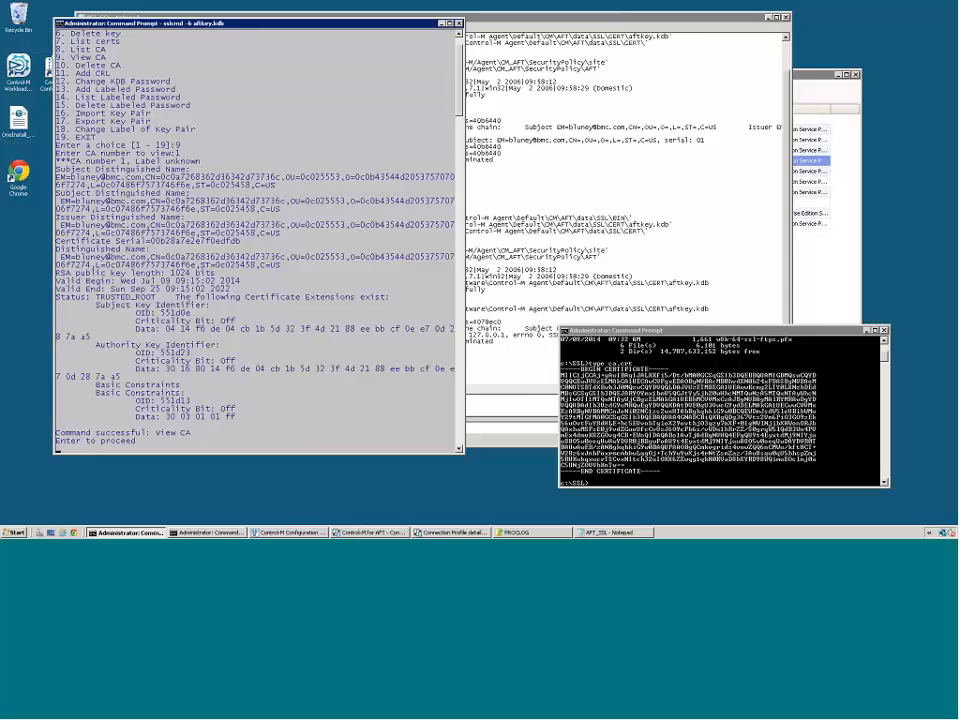
- Close the AFT_SSL log, switch to Control-M Configuration Manager, and retest the V8SSL_Test connection profile at SSL Security Level 3
click(645, 199)
click(785, 17)
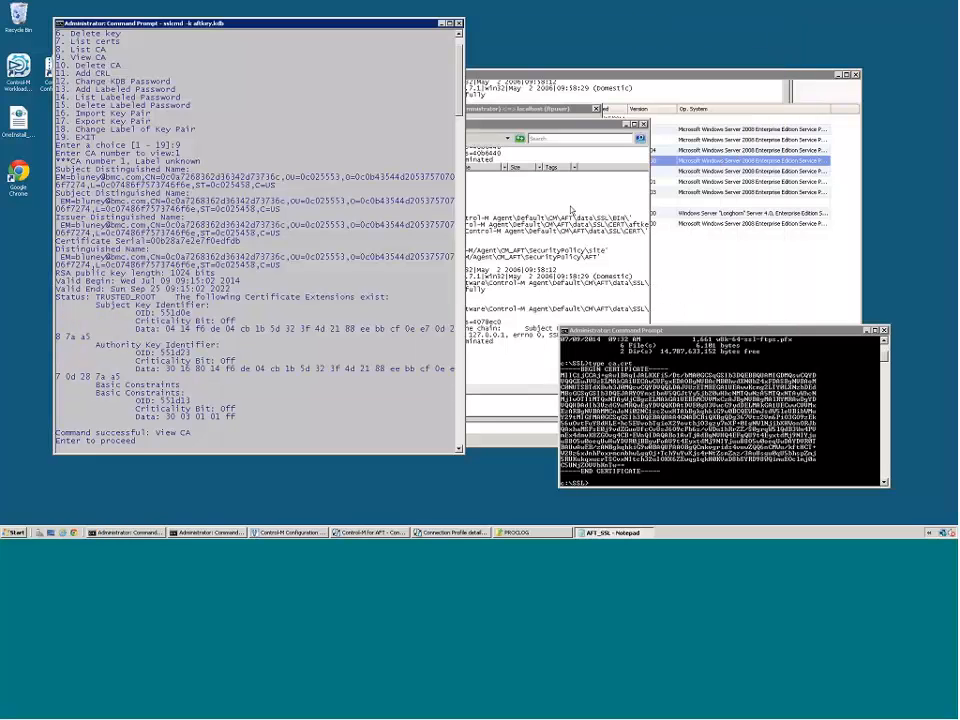
click(694, 246)
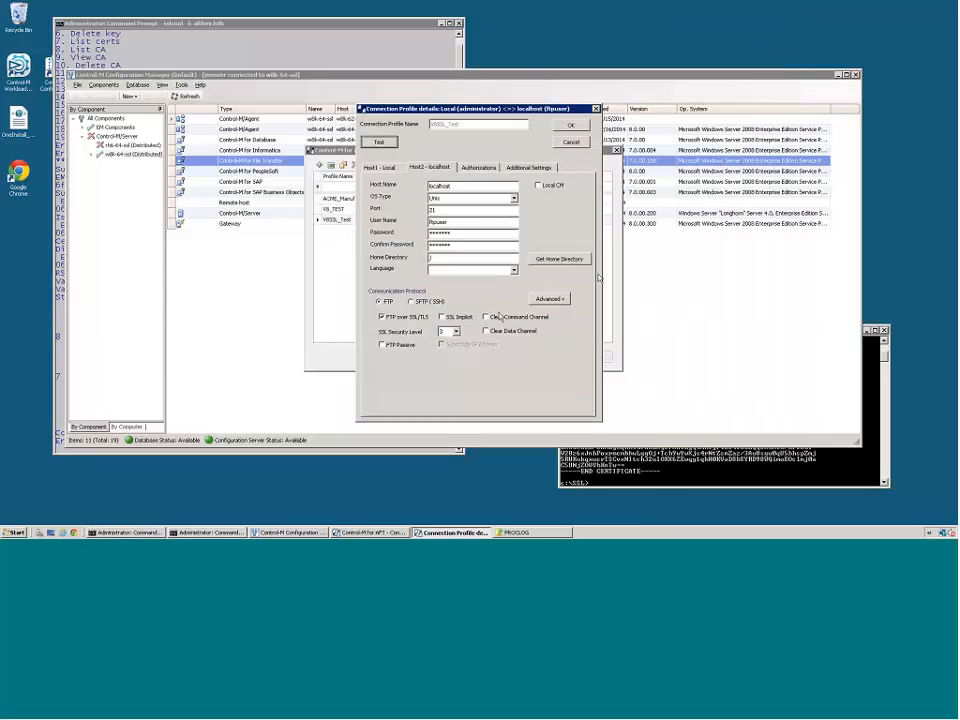
click(380, 142)
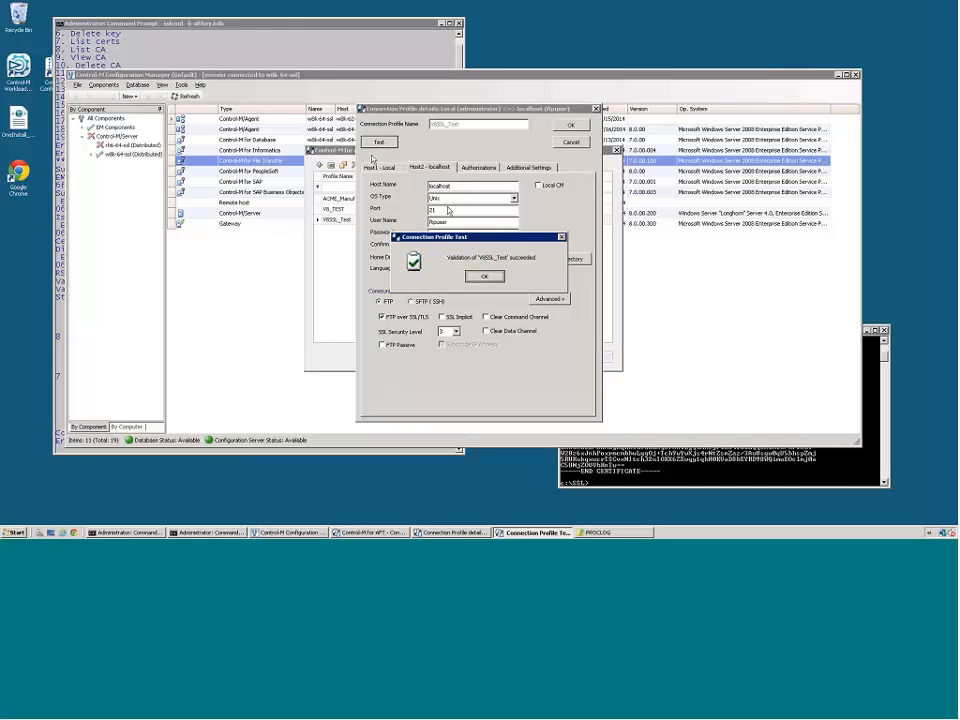
click(484, 276)
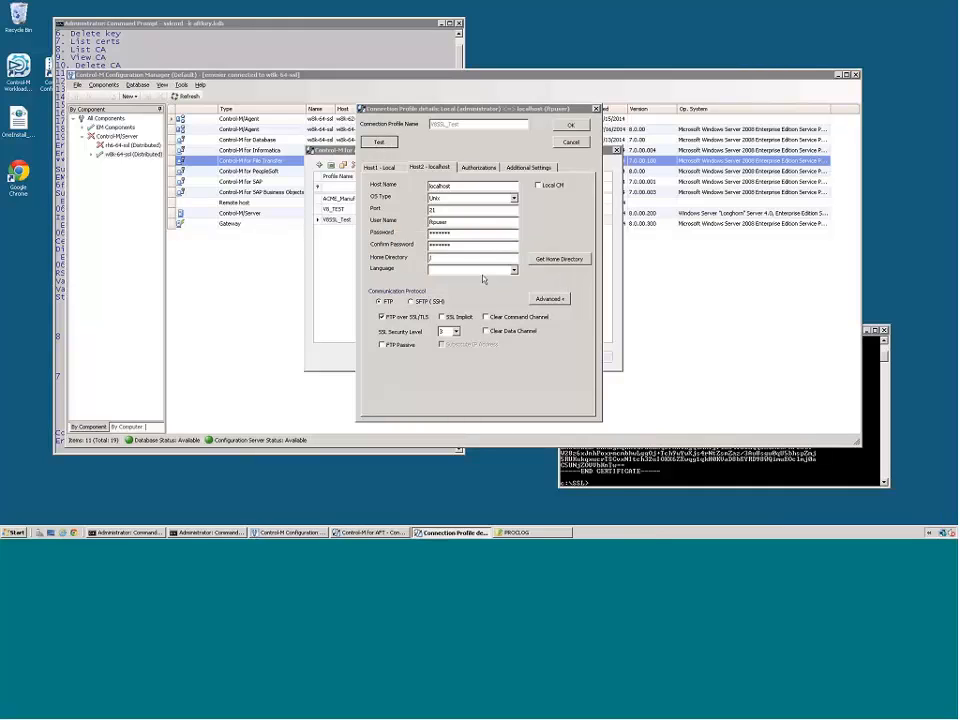
- Set Host2's SSL Security Level to 4 and test the V8SSL_Test connection profile
click(456, 331)
click(447, 358)
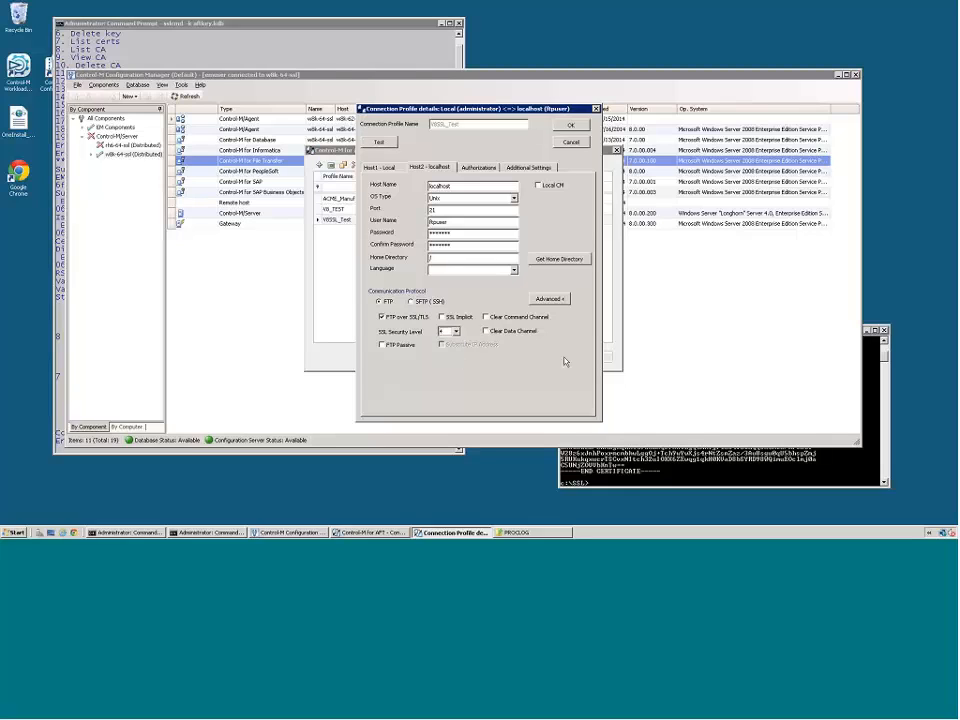
click(379, 143)
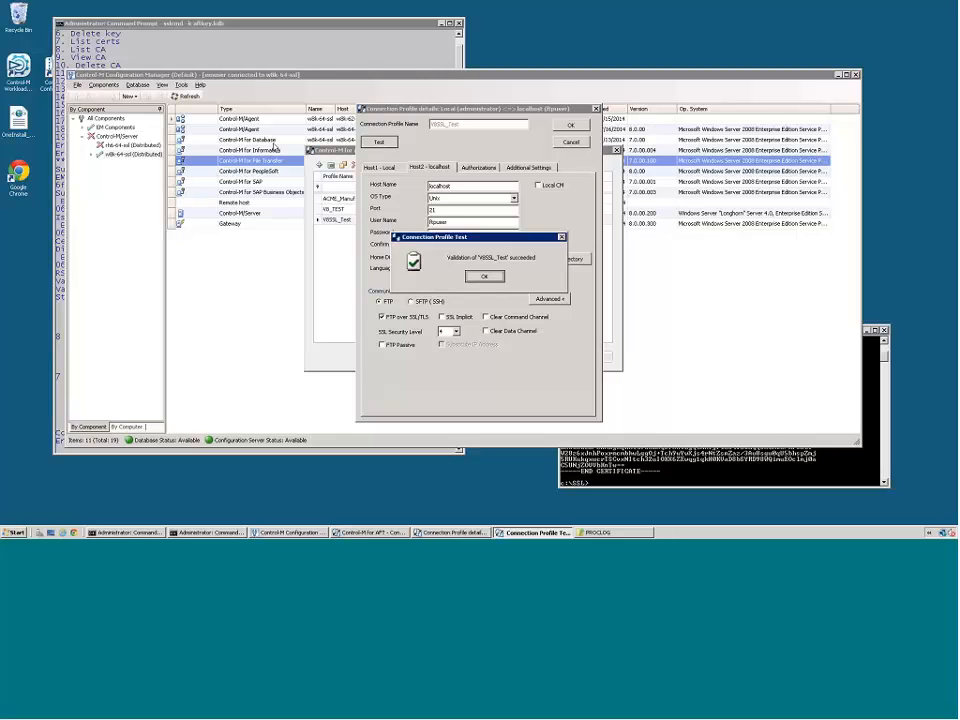
click(484, 276)
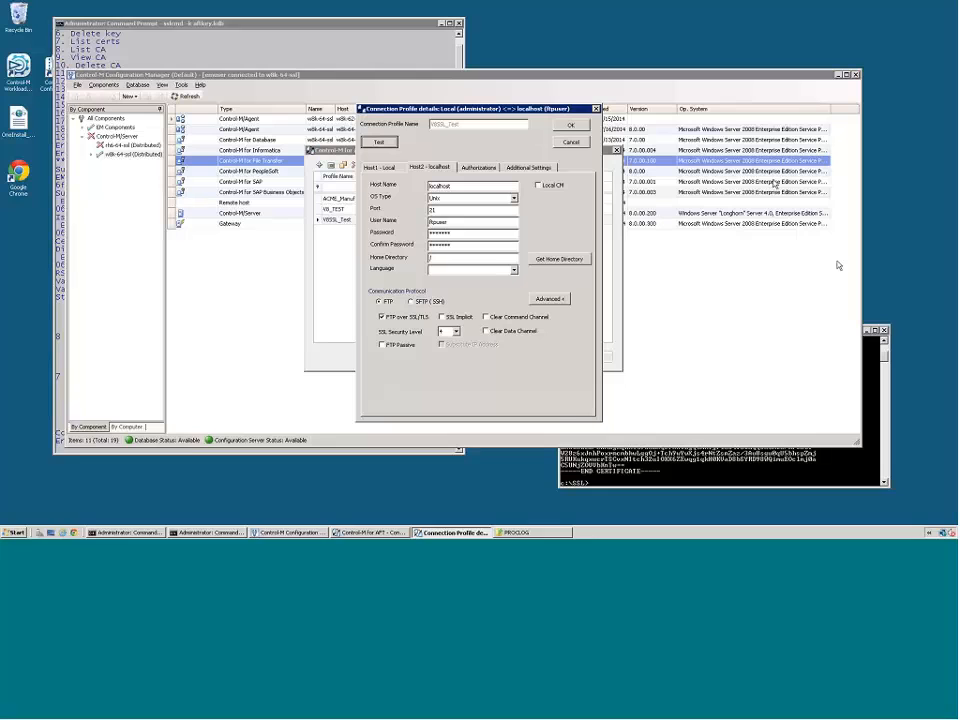
- Reopen the AFT_SSL log from the PROCLOG folder and examine the security level 3 and 4 test entries, highlighting SSLProtocol=TLS1
click(635, 477)
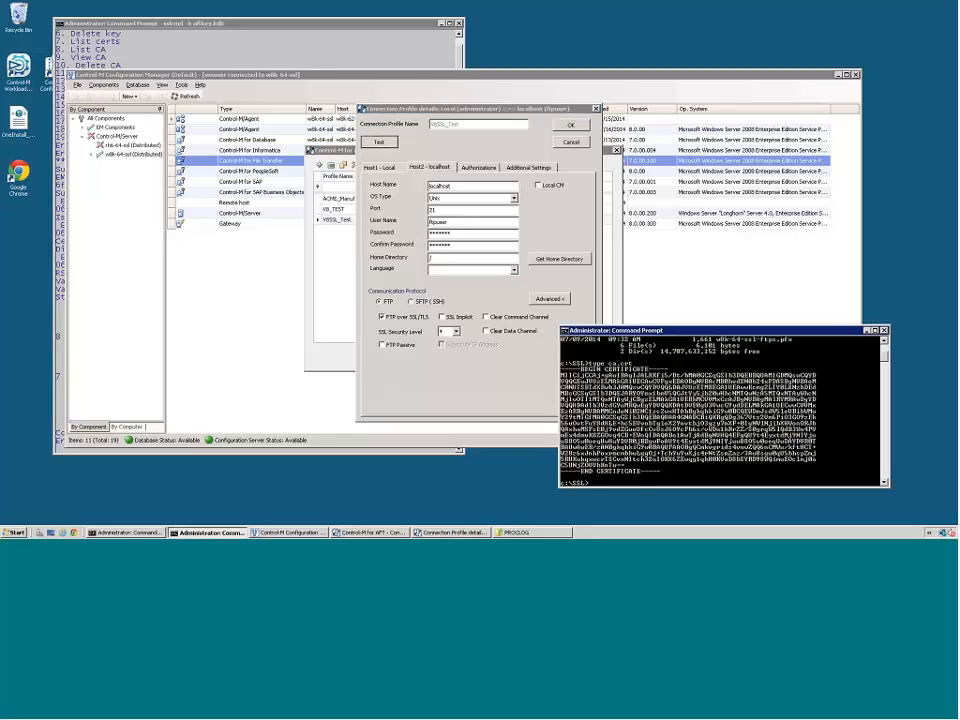
click(522, 532)
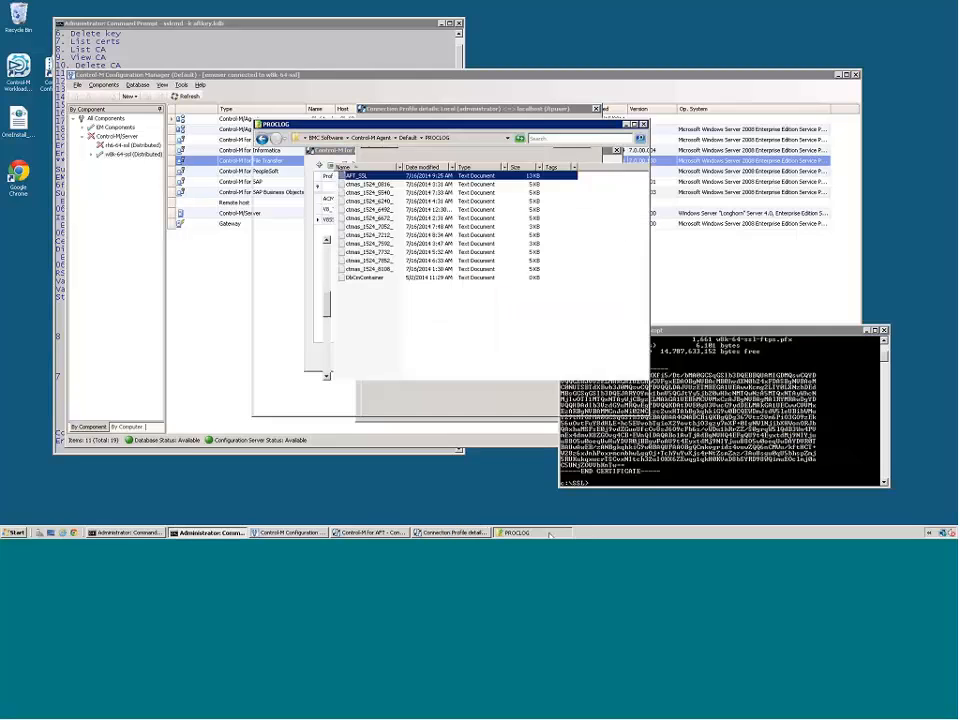
double_click(356, 176)
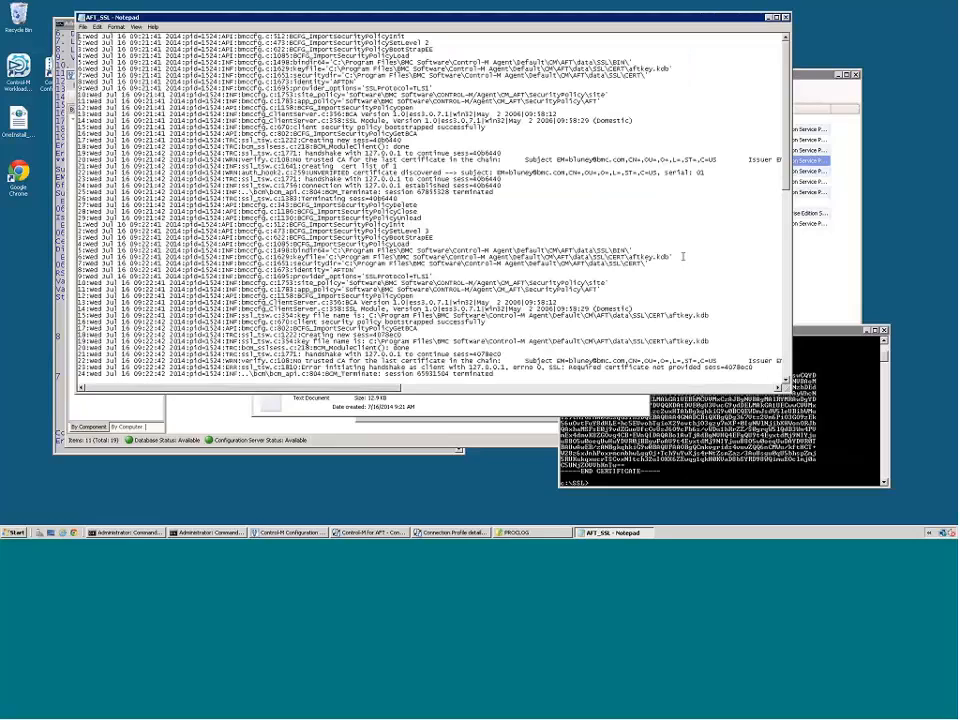
drag(787, 50, 787, 190)
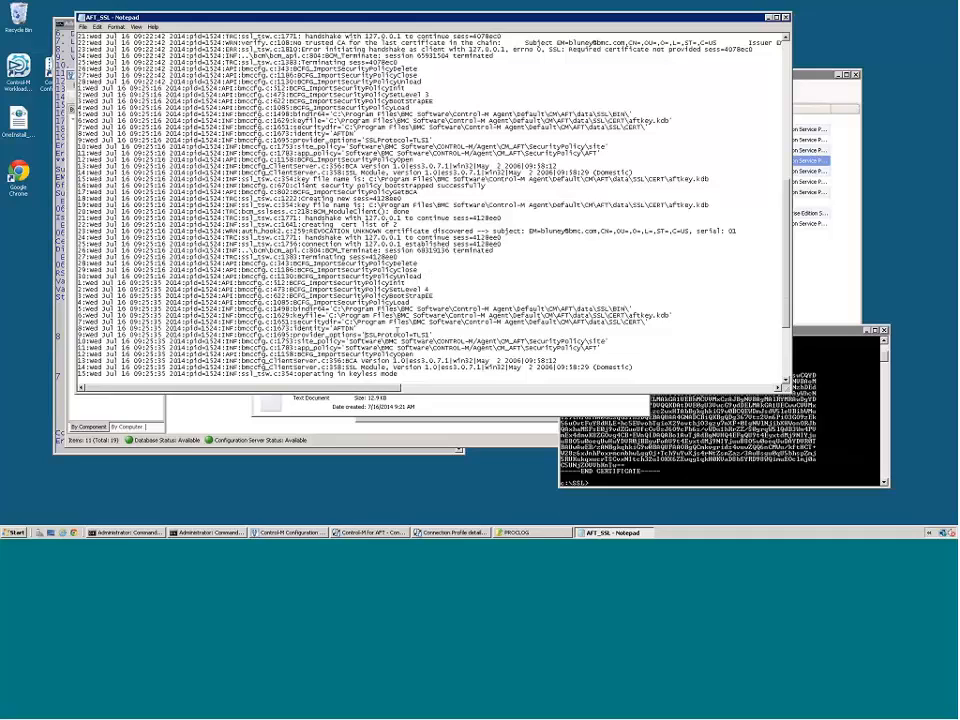
drag(364, 335, 430, 335)
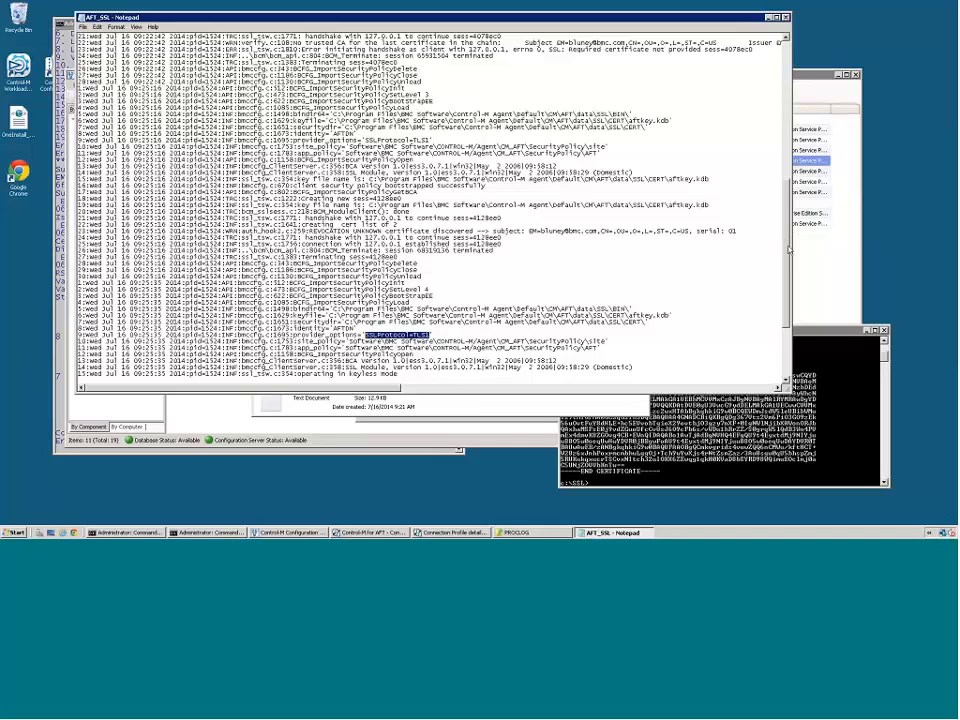
scroll(790, 295, down, 1)
scroll(790, 295, down, 4)
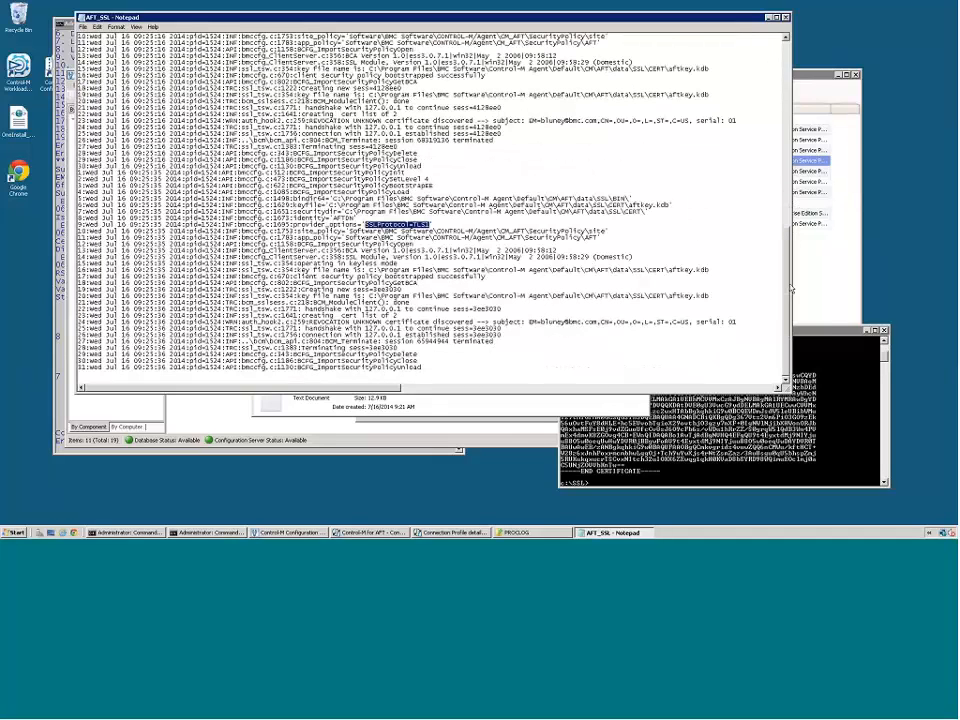